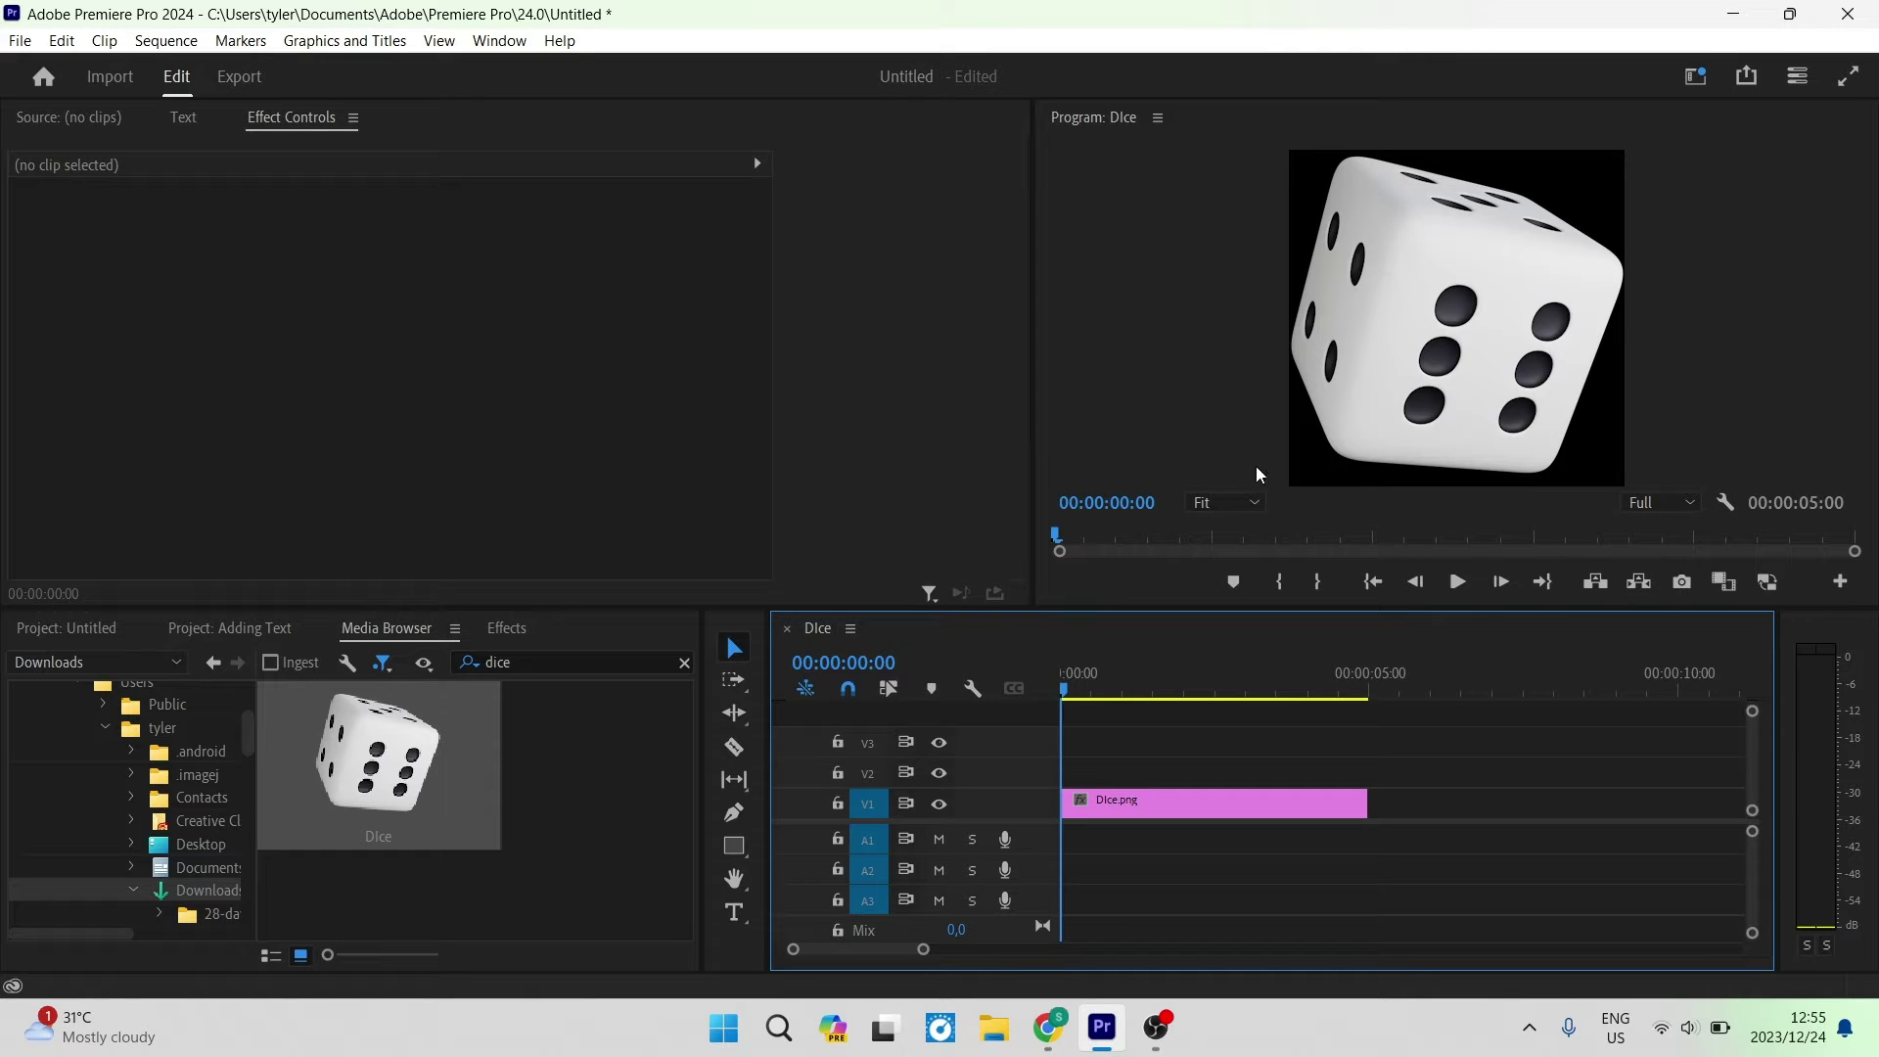
Select the Dice.png clip on V1 to show its Motion, Opacity and Time Remapping properties.
left_click(736, 650)
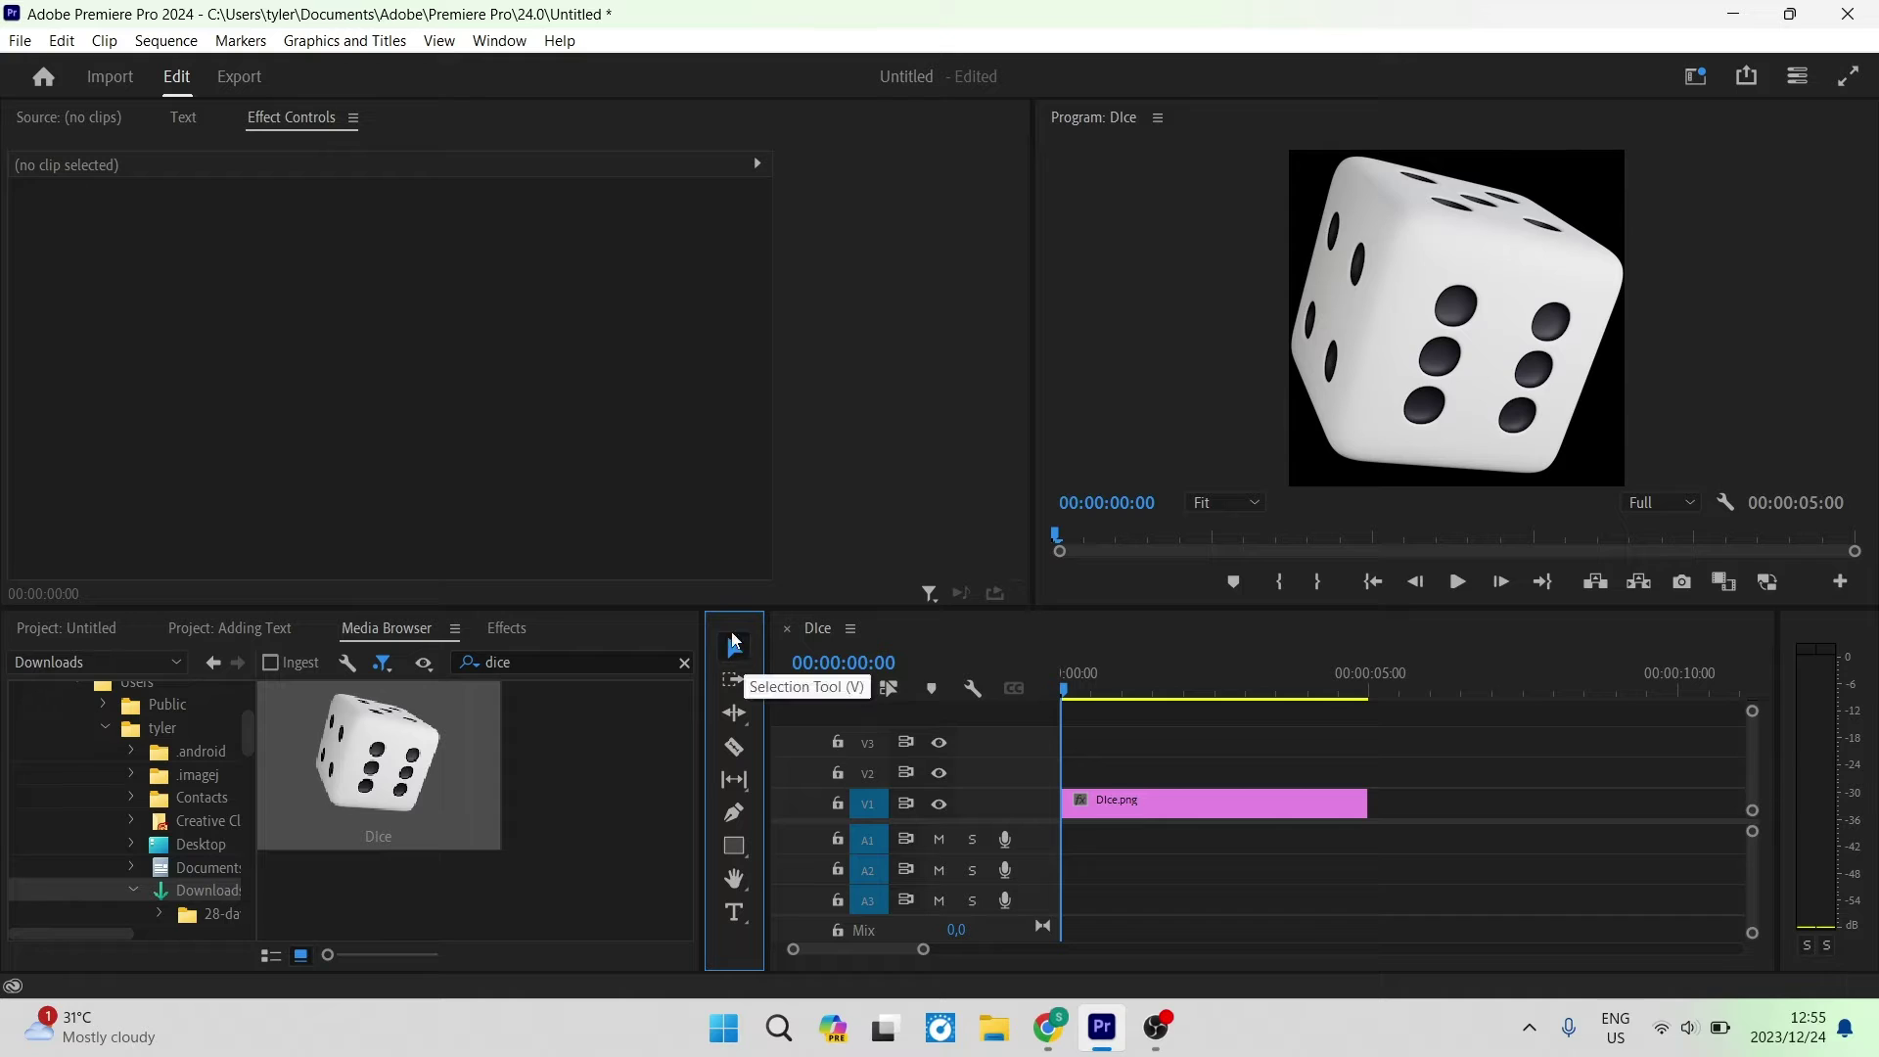
left_click(1213, 806)
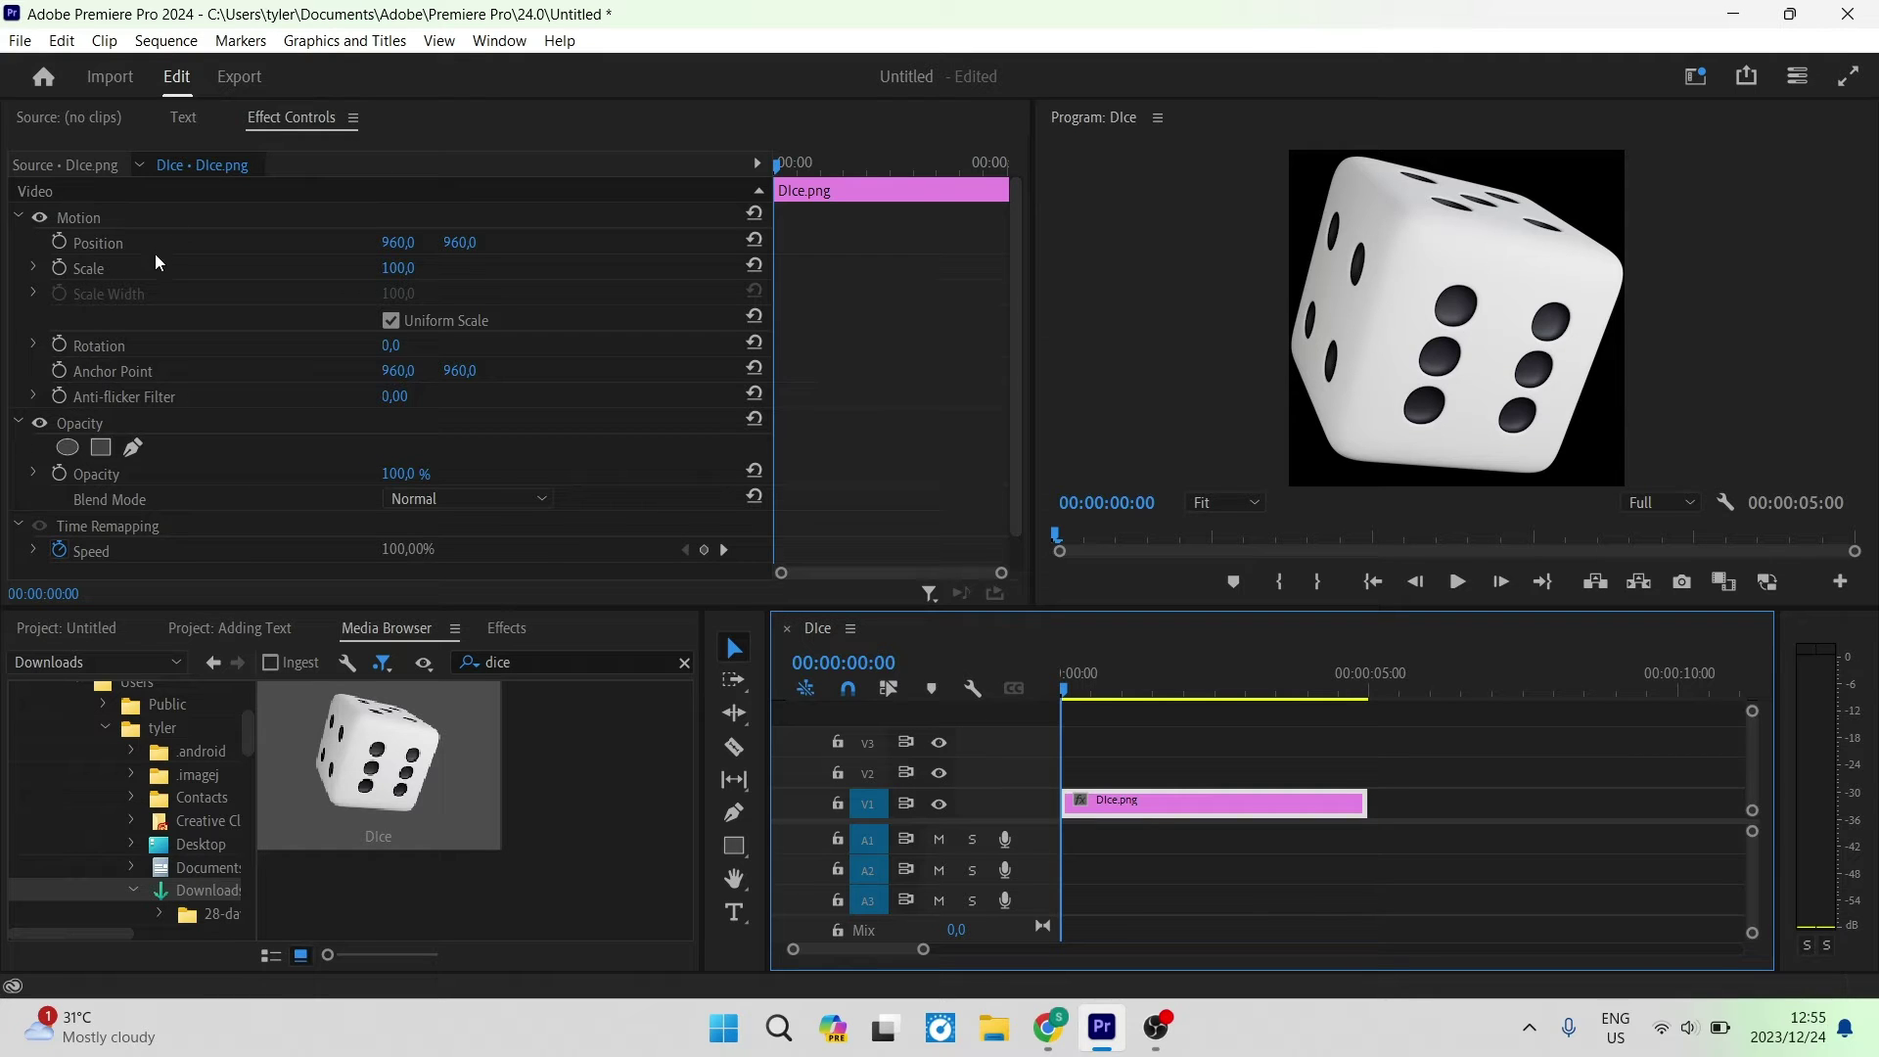
scroll(155, 260, "down", 1)
scroll(148, 317, "up", 1)
scroll(161, 323, "down", 1)
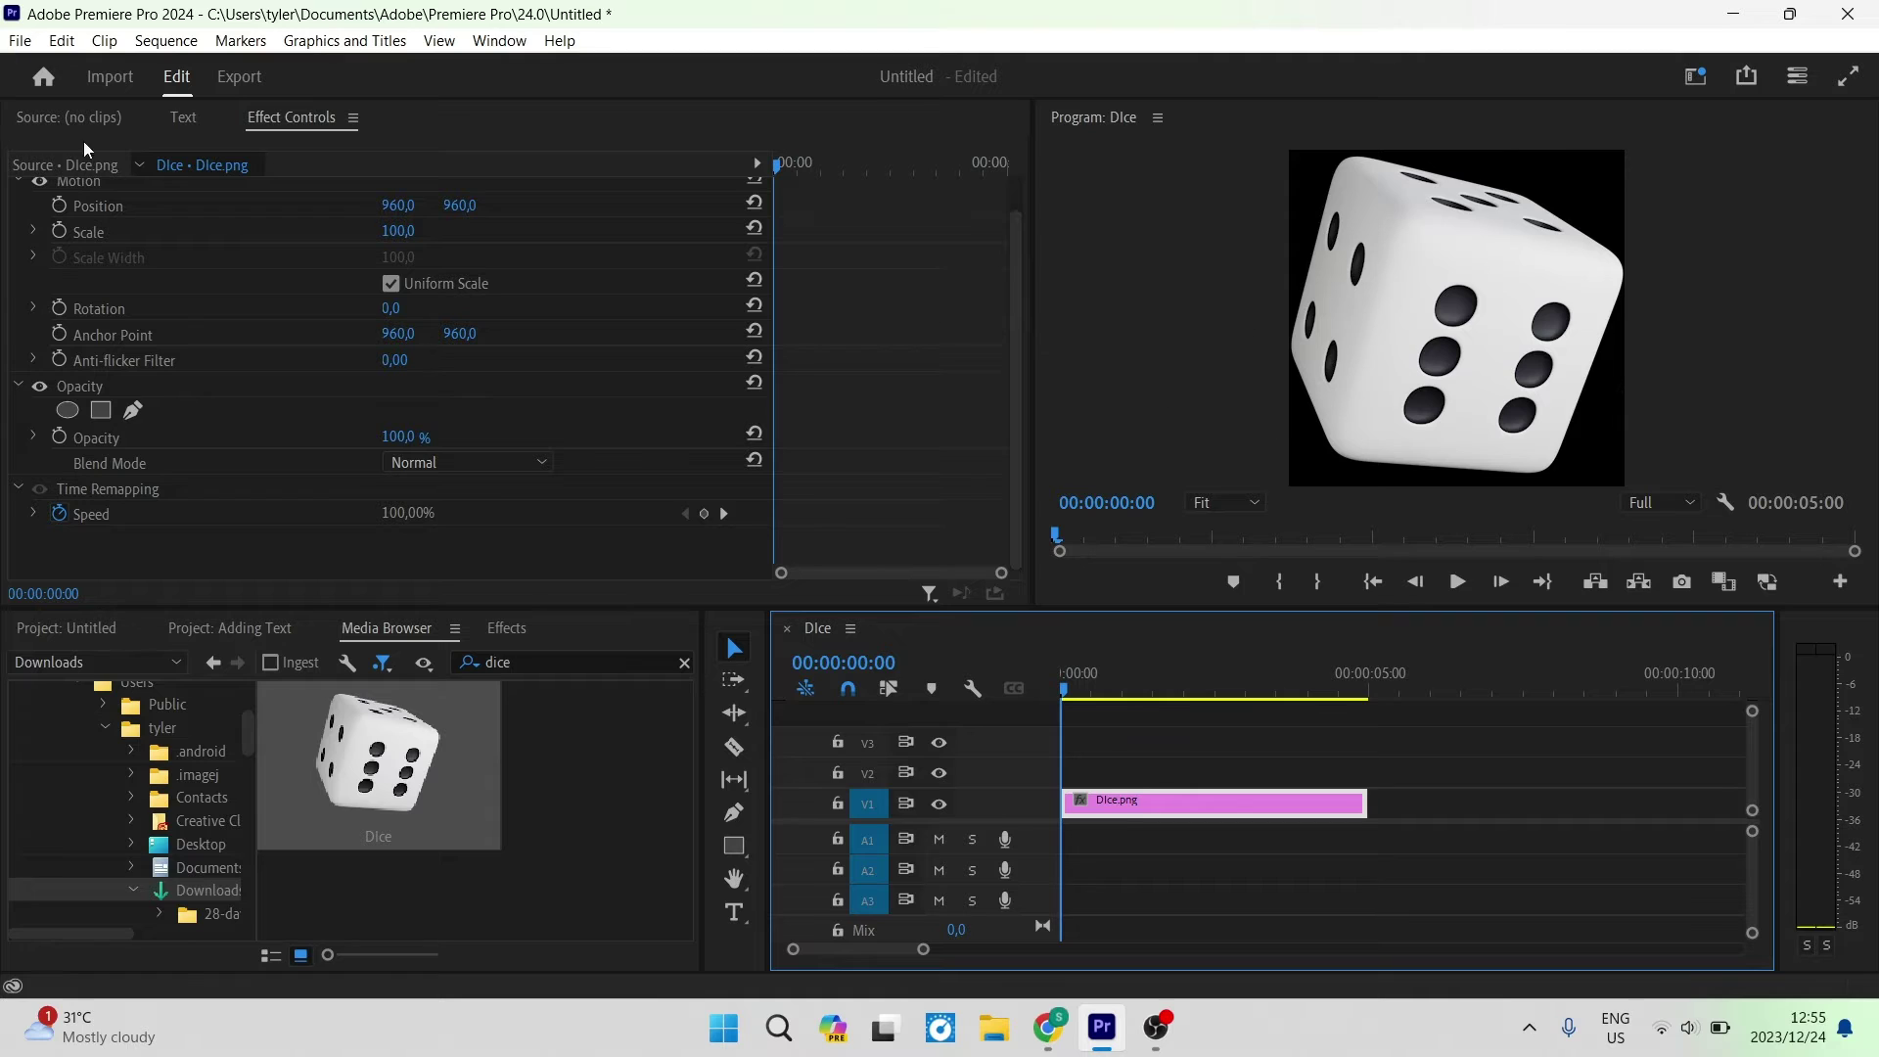
scroll(293, 293, "up", 1)
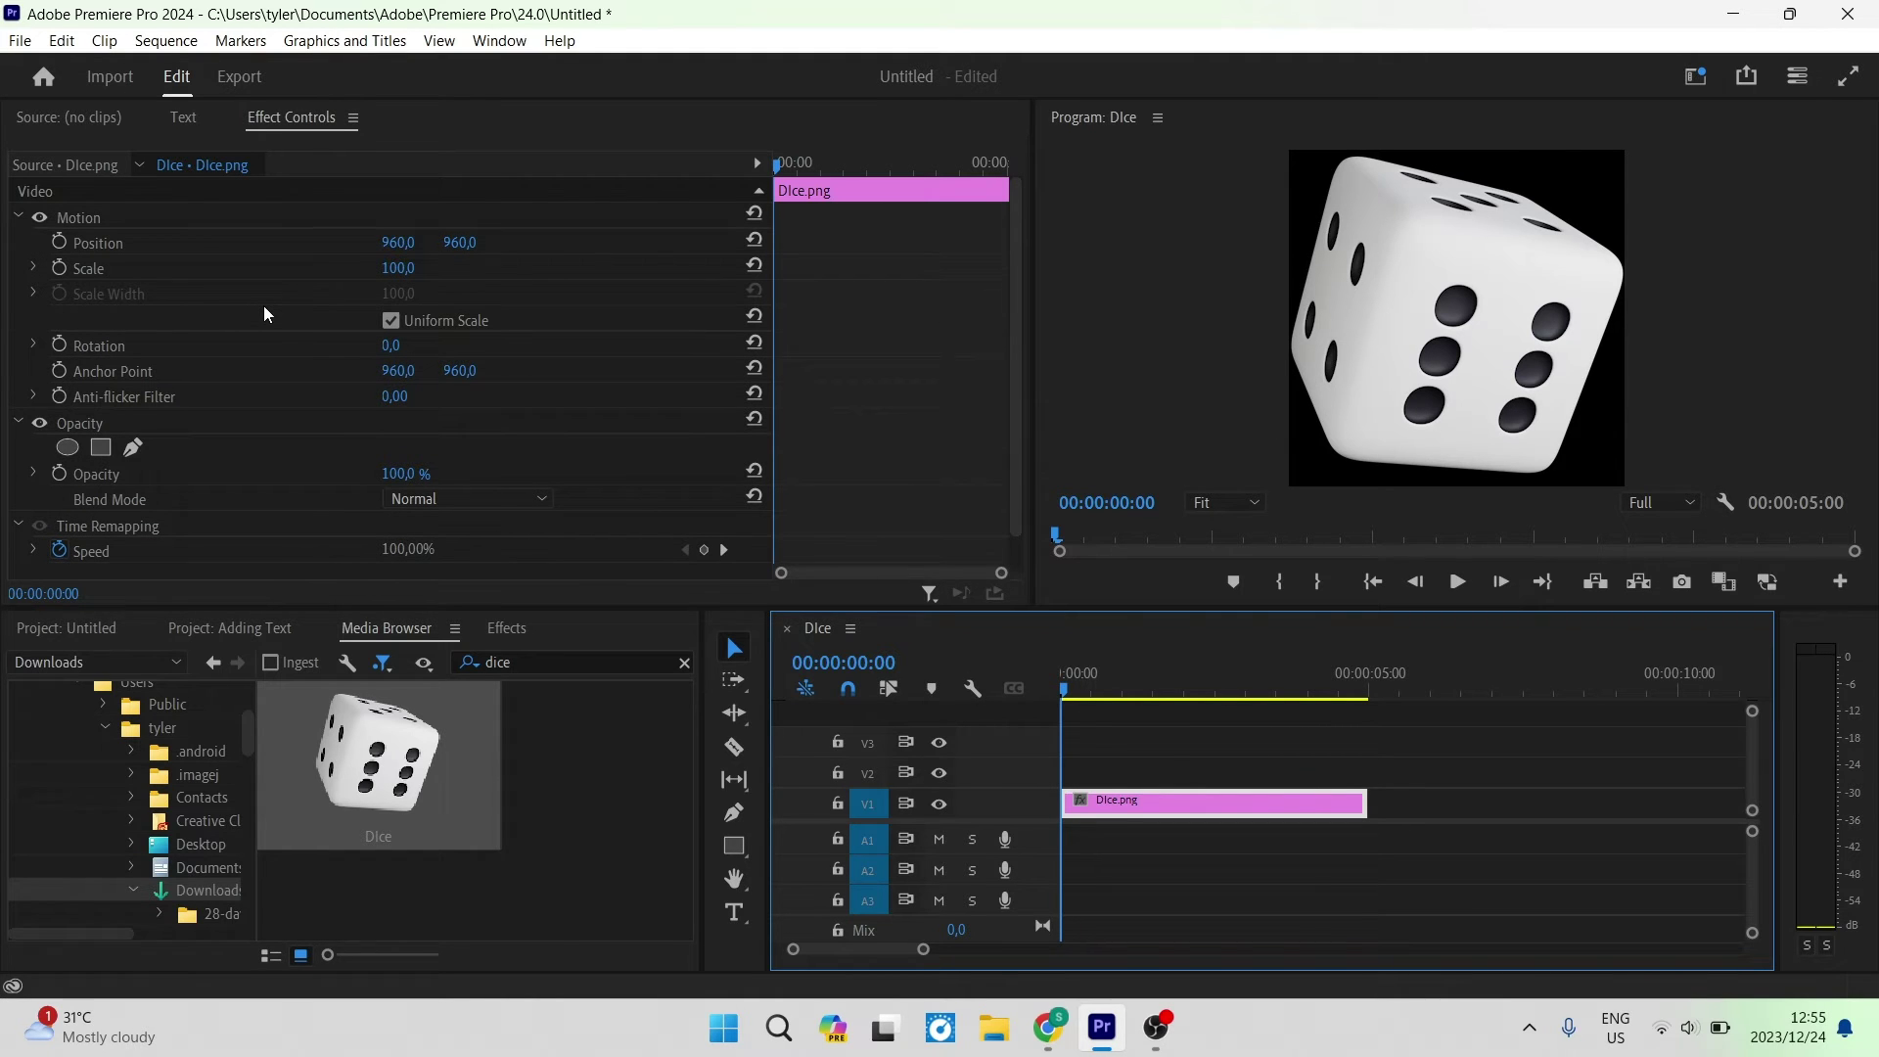
key("shift+4")
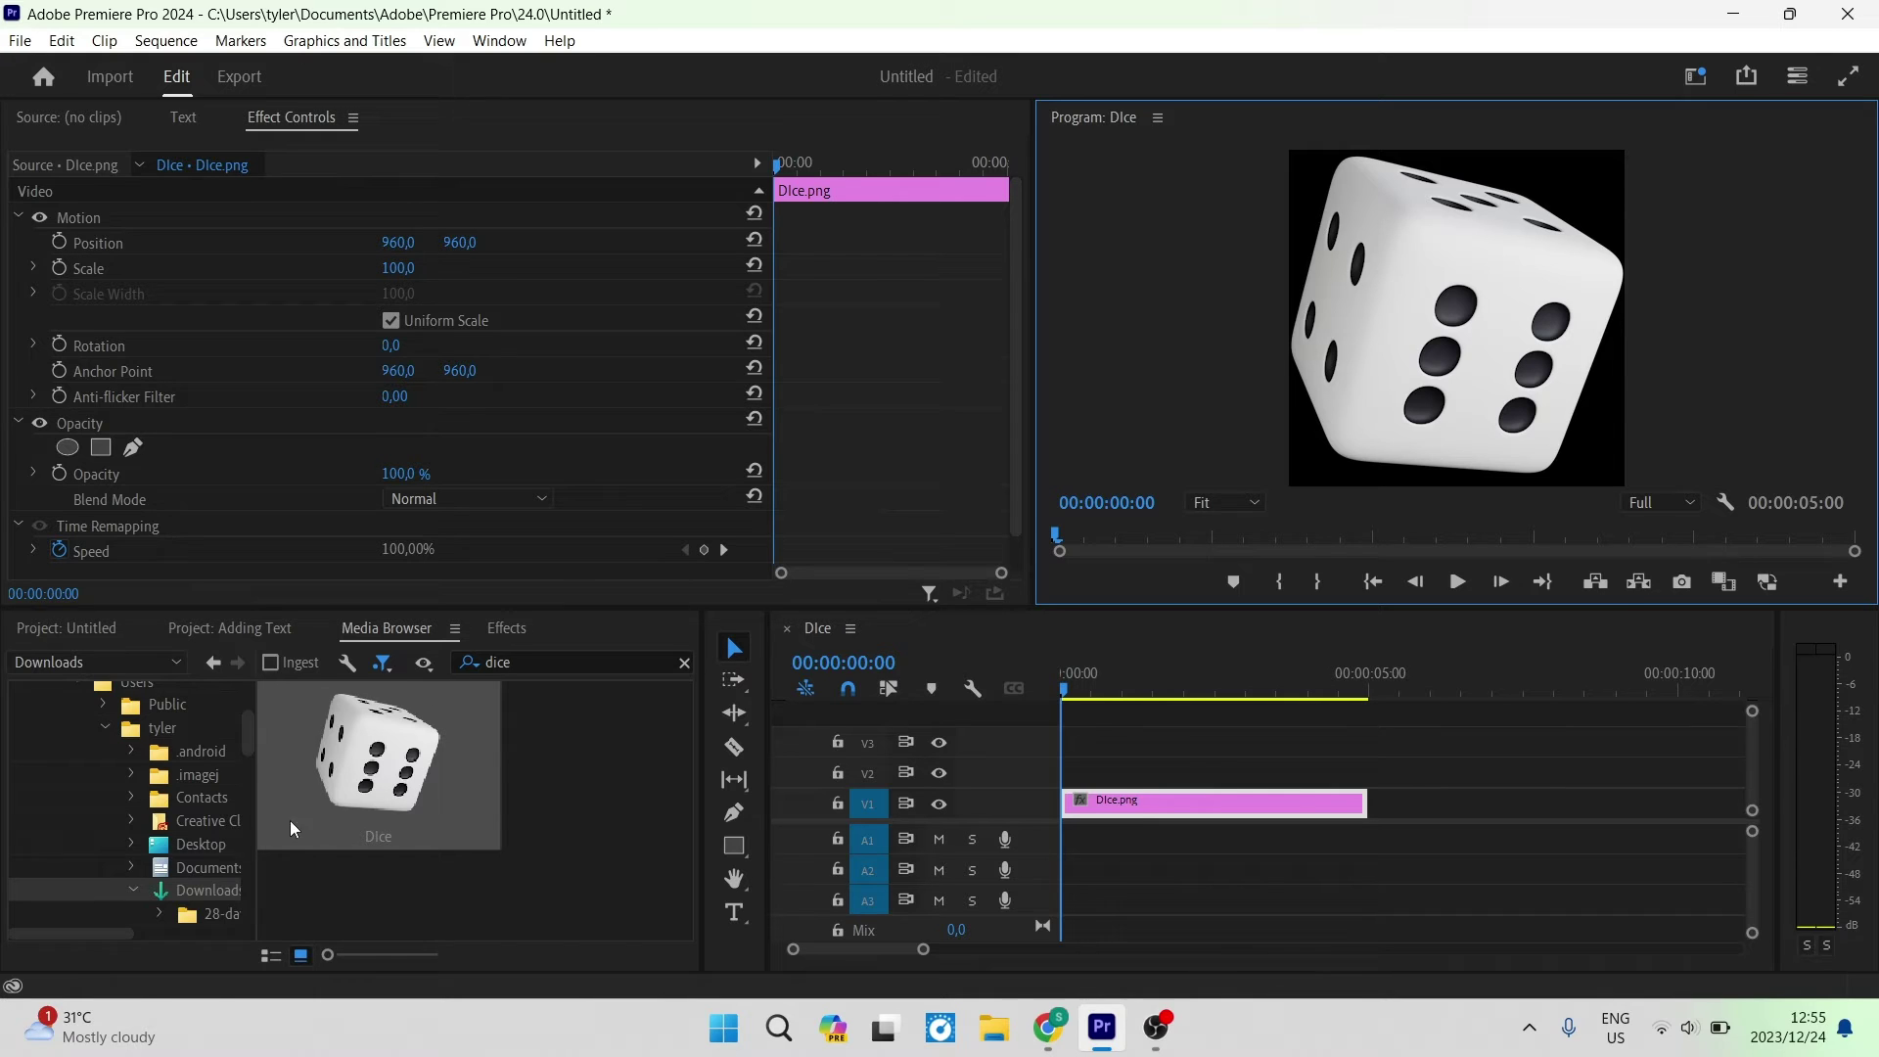
Search the Effects for 'paint bucket' and apply Paint Bucket to the Dice.png clip.
left_click(505, 629)
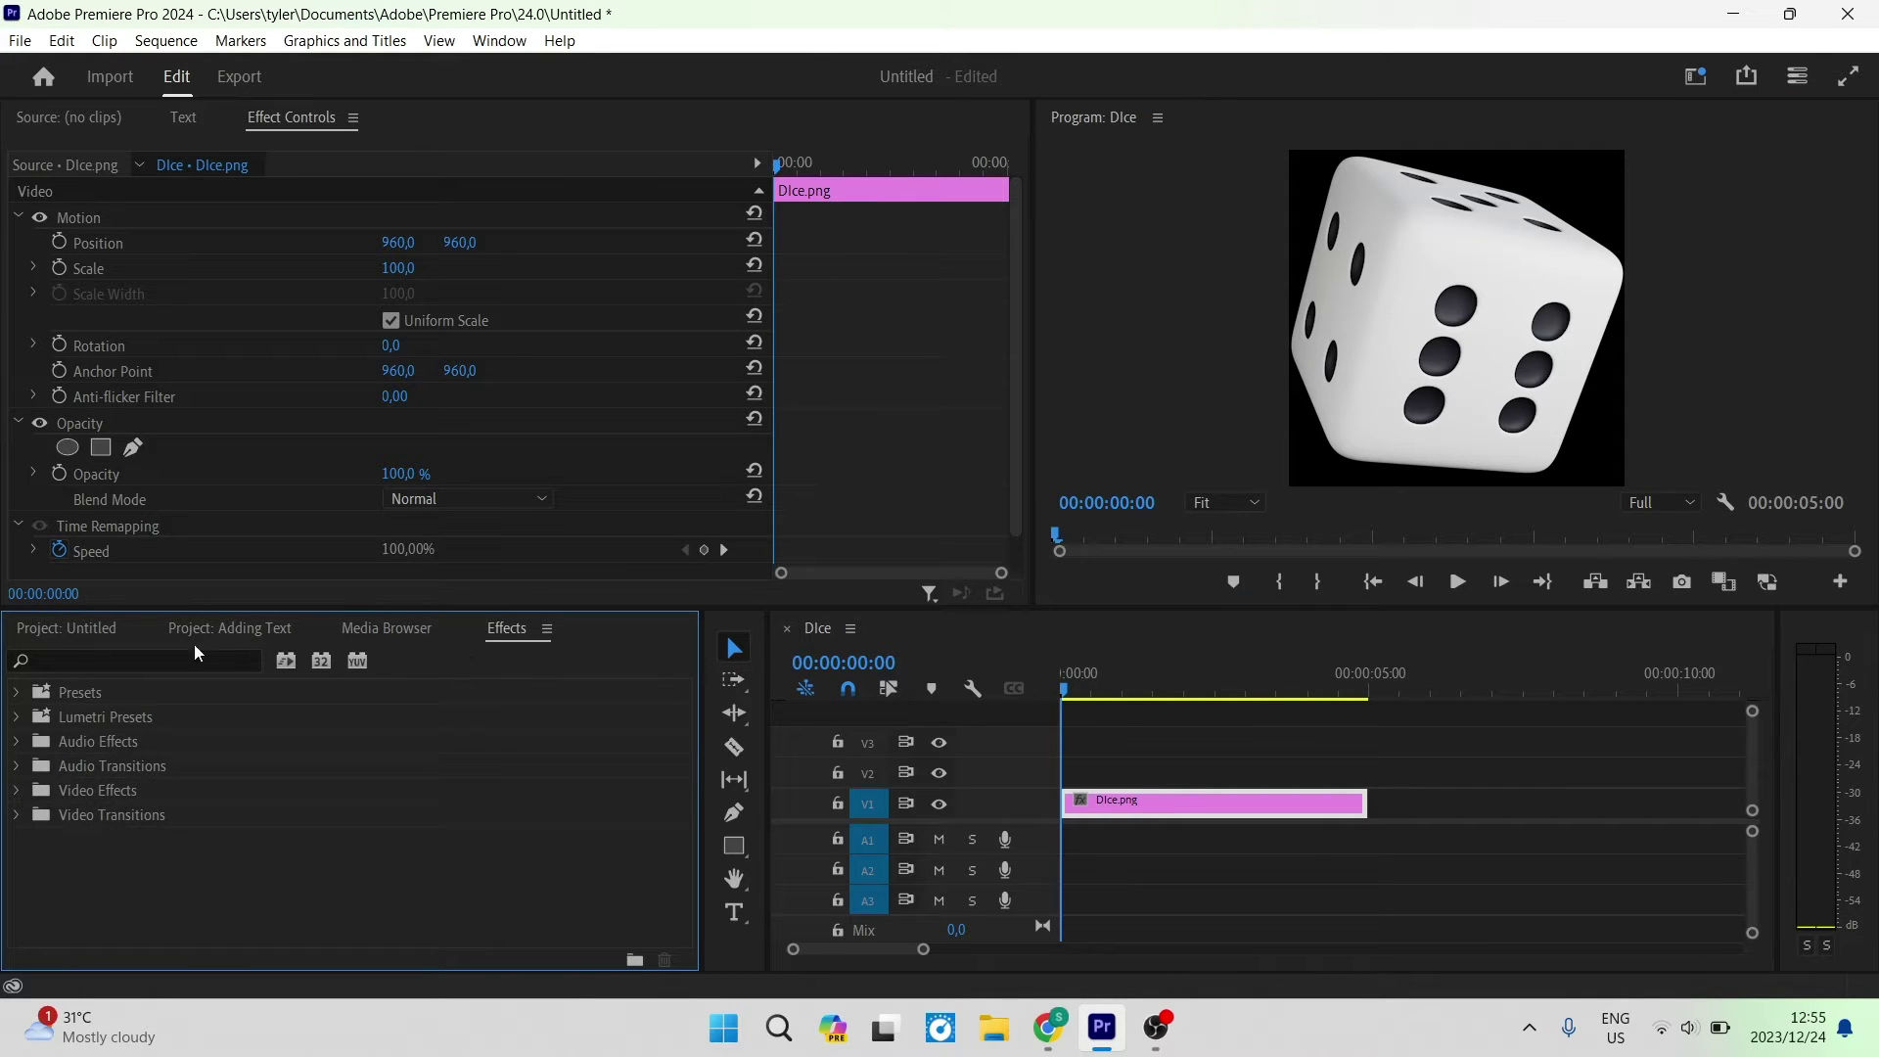
left_click(75, 660)
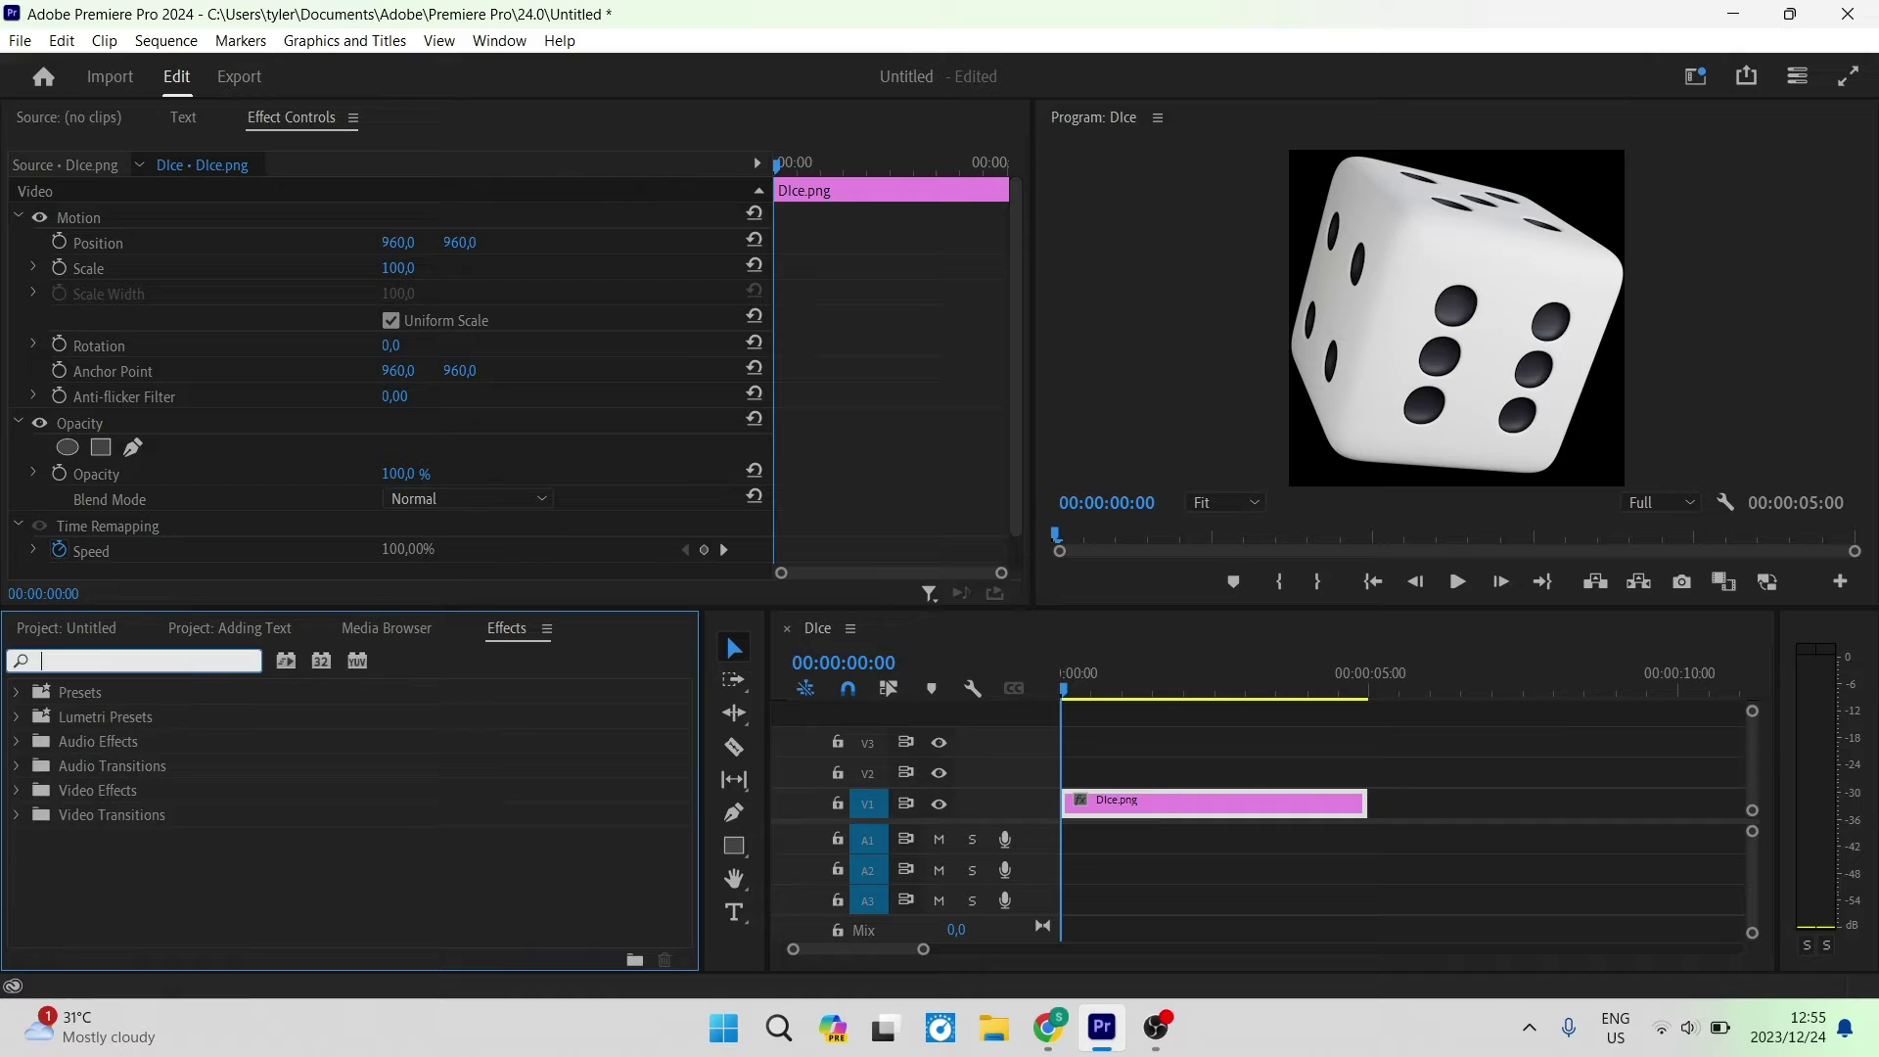
type("paint bucket")
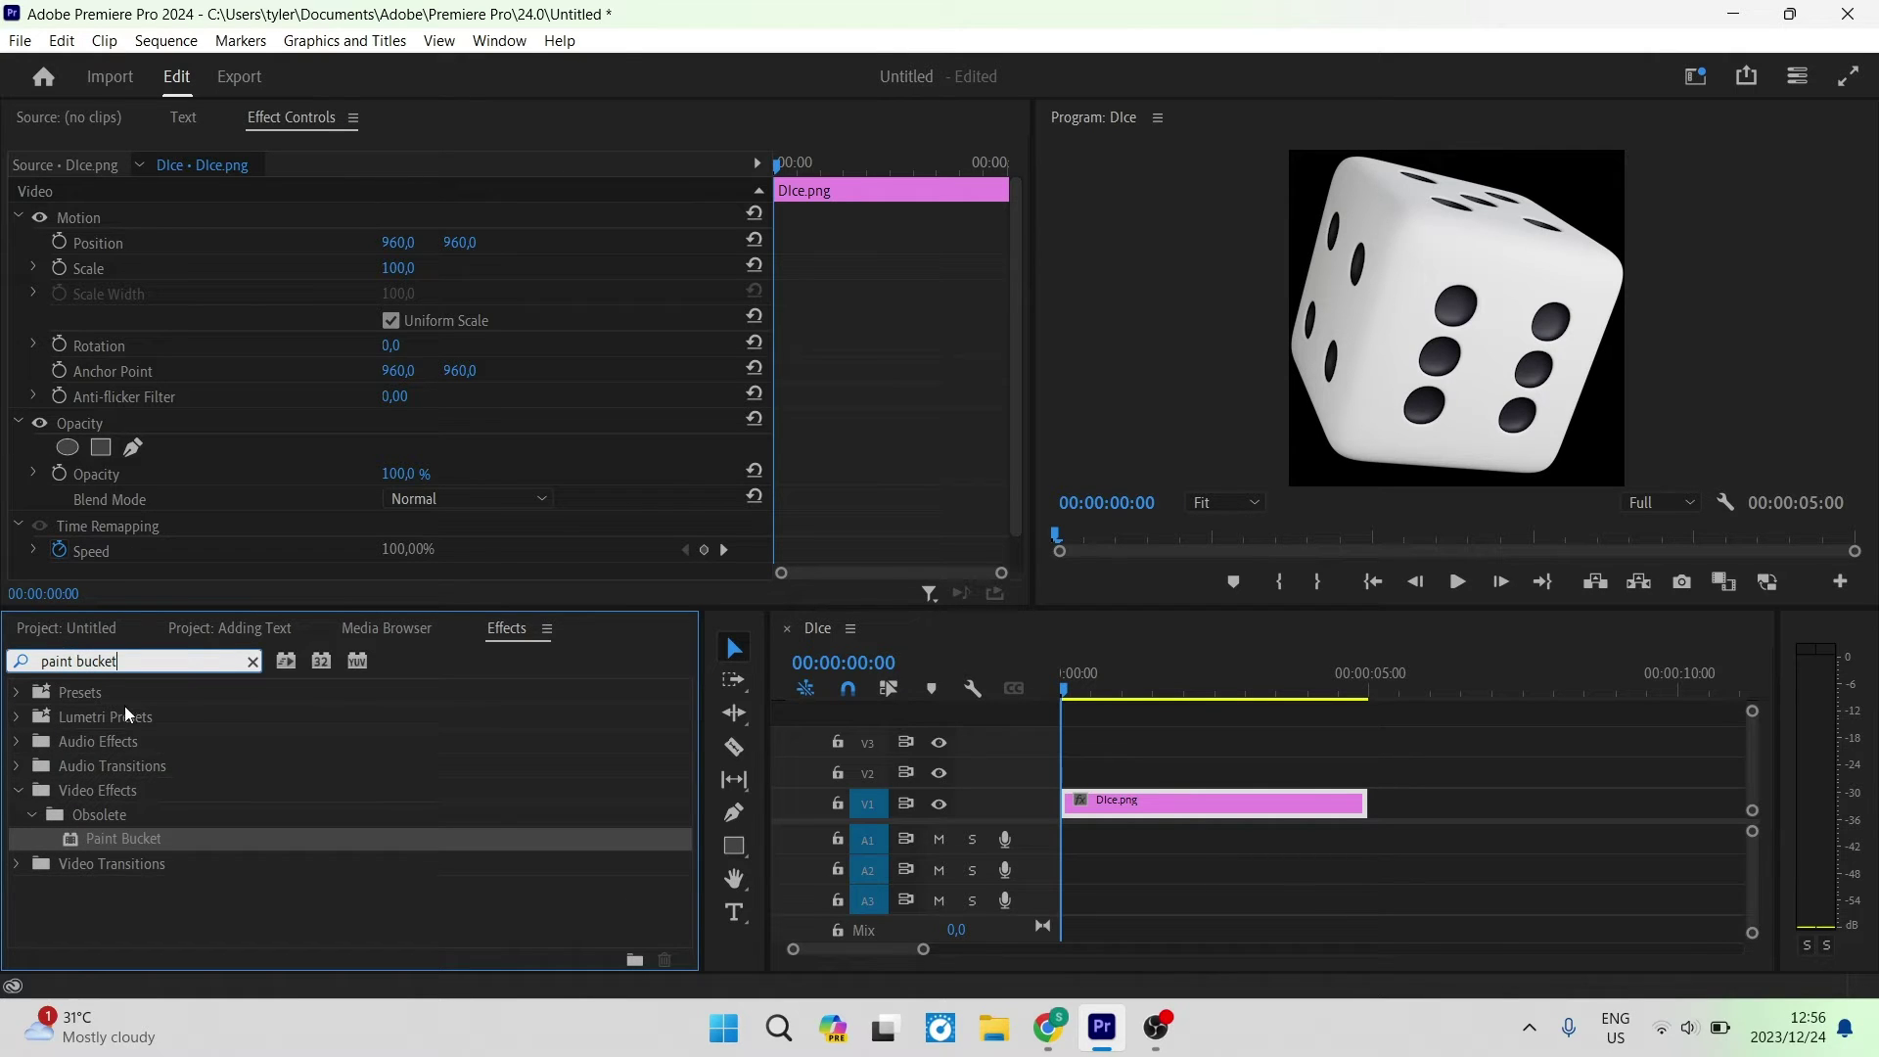
left_click(107, 837)
mouse_move(107, 837)
left_mouse_down()
mouse_move(964, 858)
mouse_move(1130, 807)
left_mouse_up()
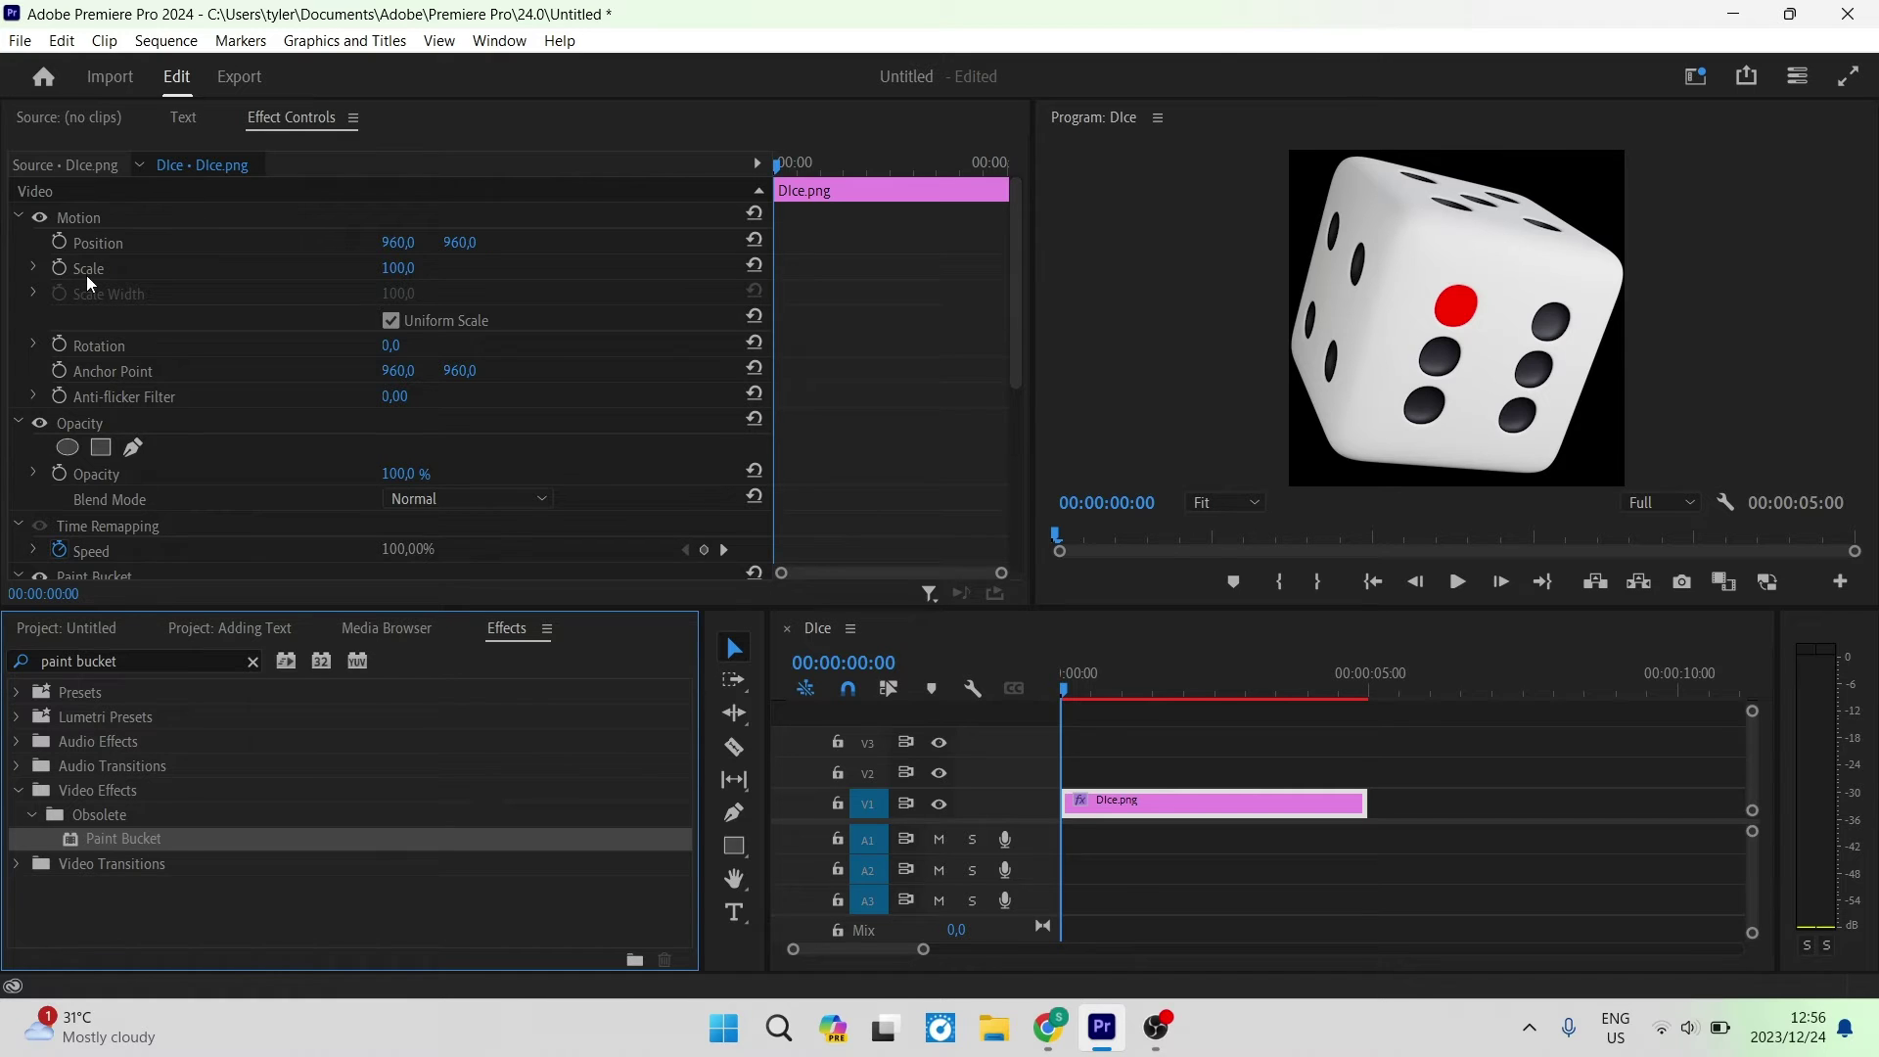
Set the Paint Bucket Fill Selector to Alpha Channel.
scroll(87, 313, "down", 4)
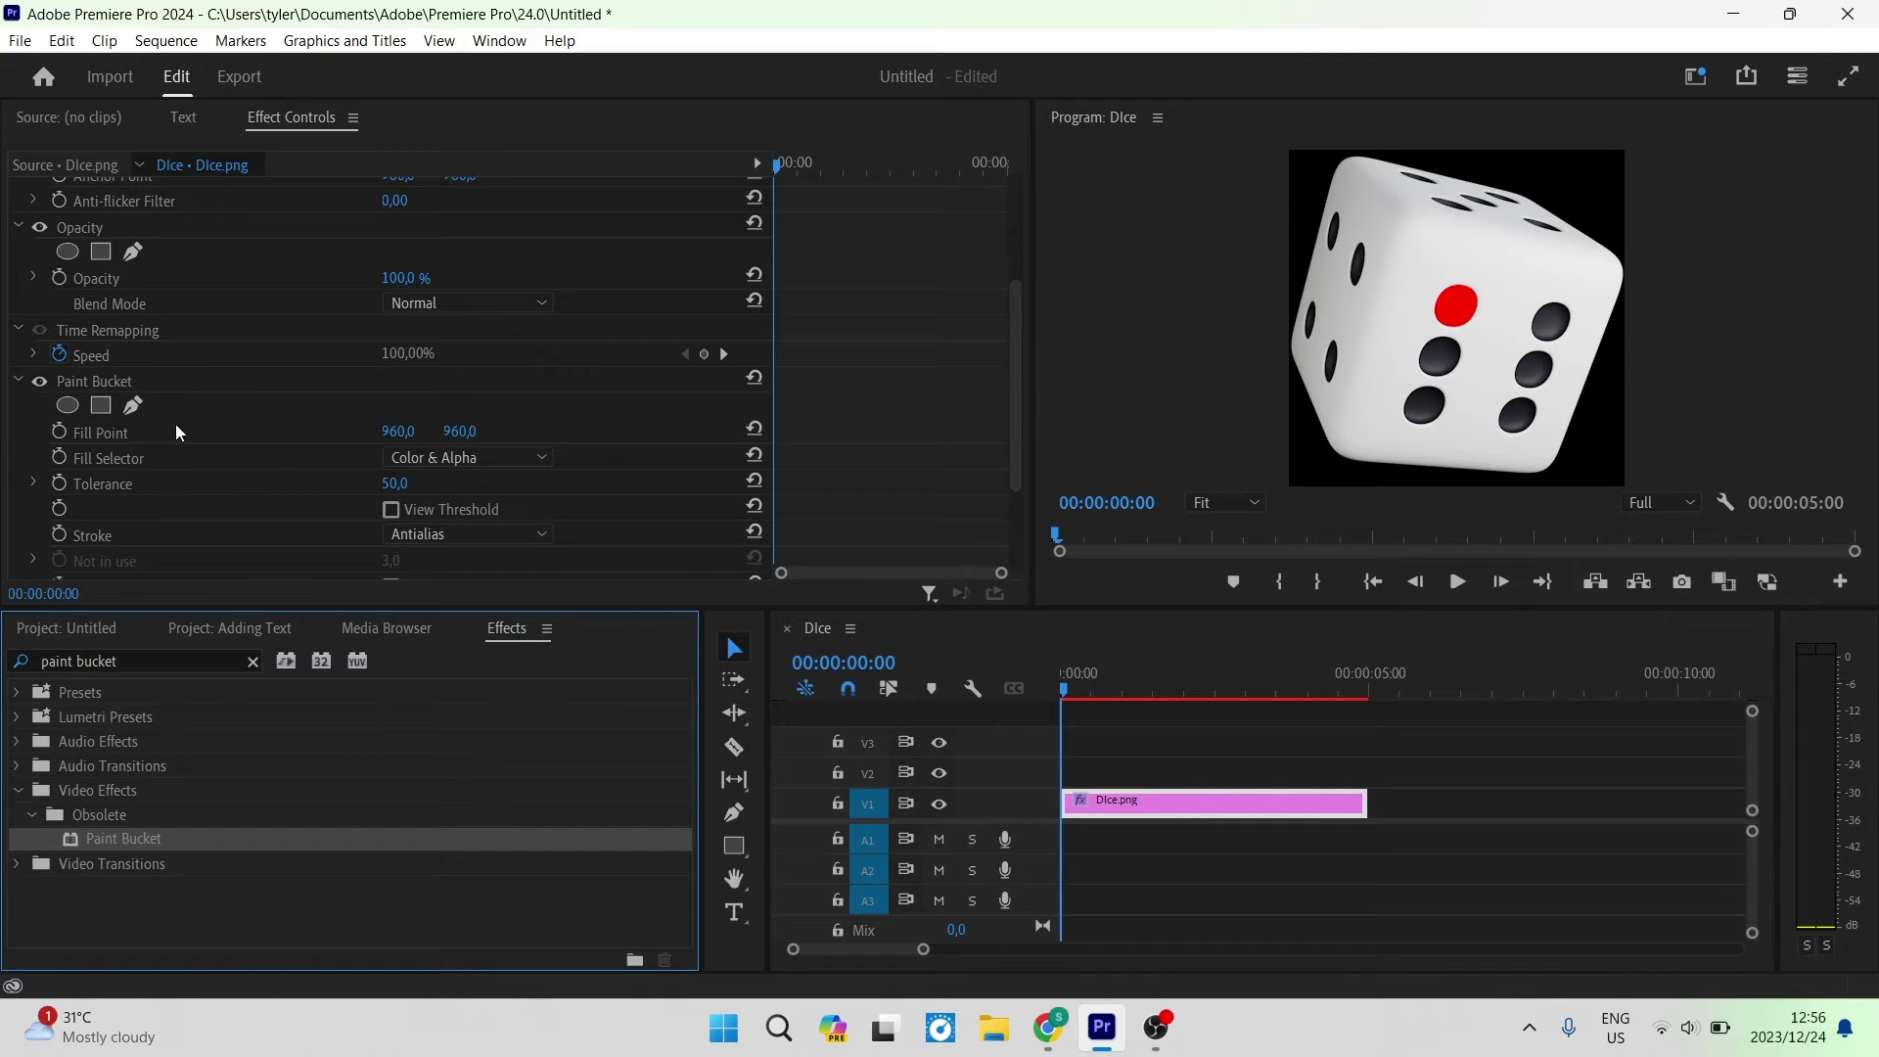
scroll(238, 443, "down", 3)
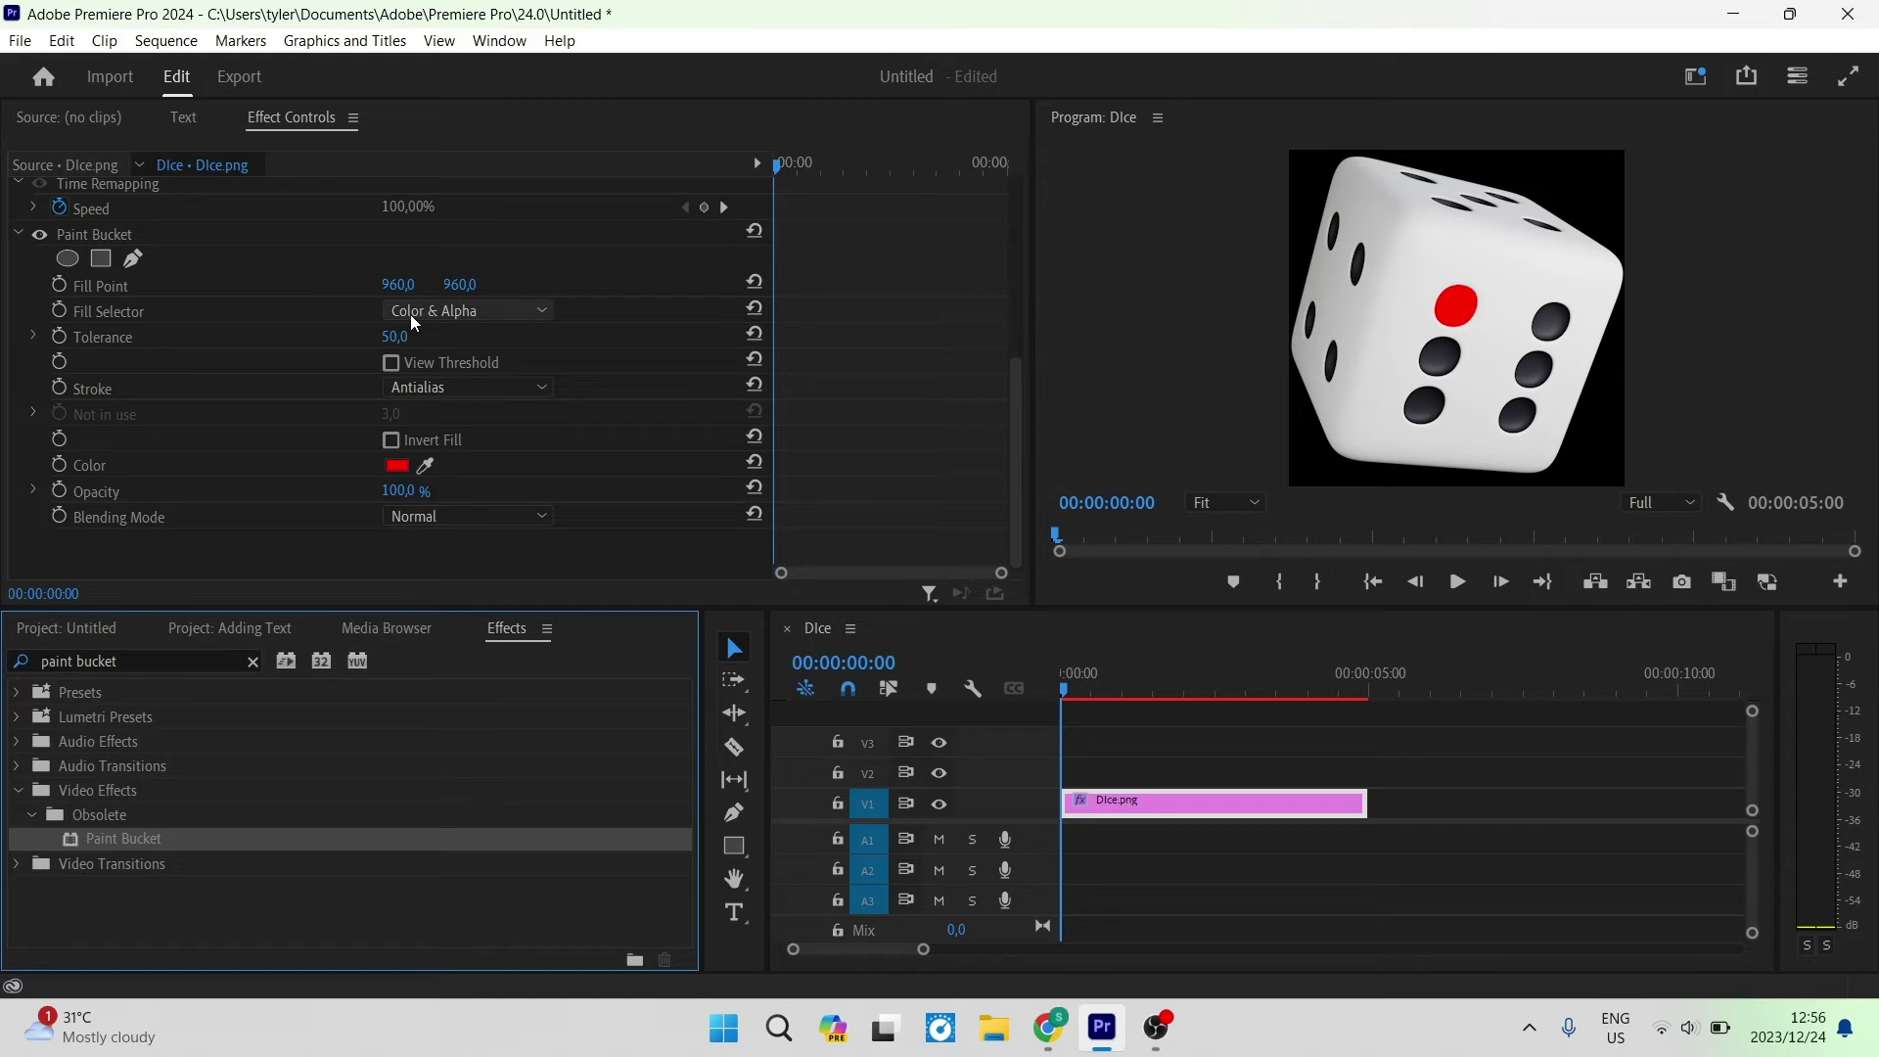
left_click(492, 311)
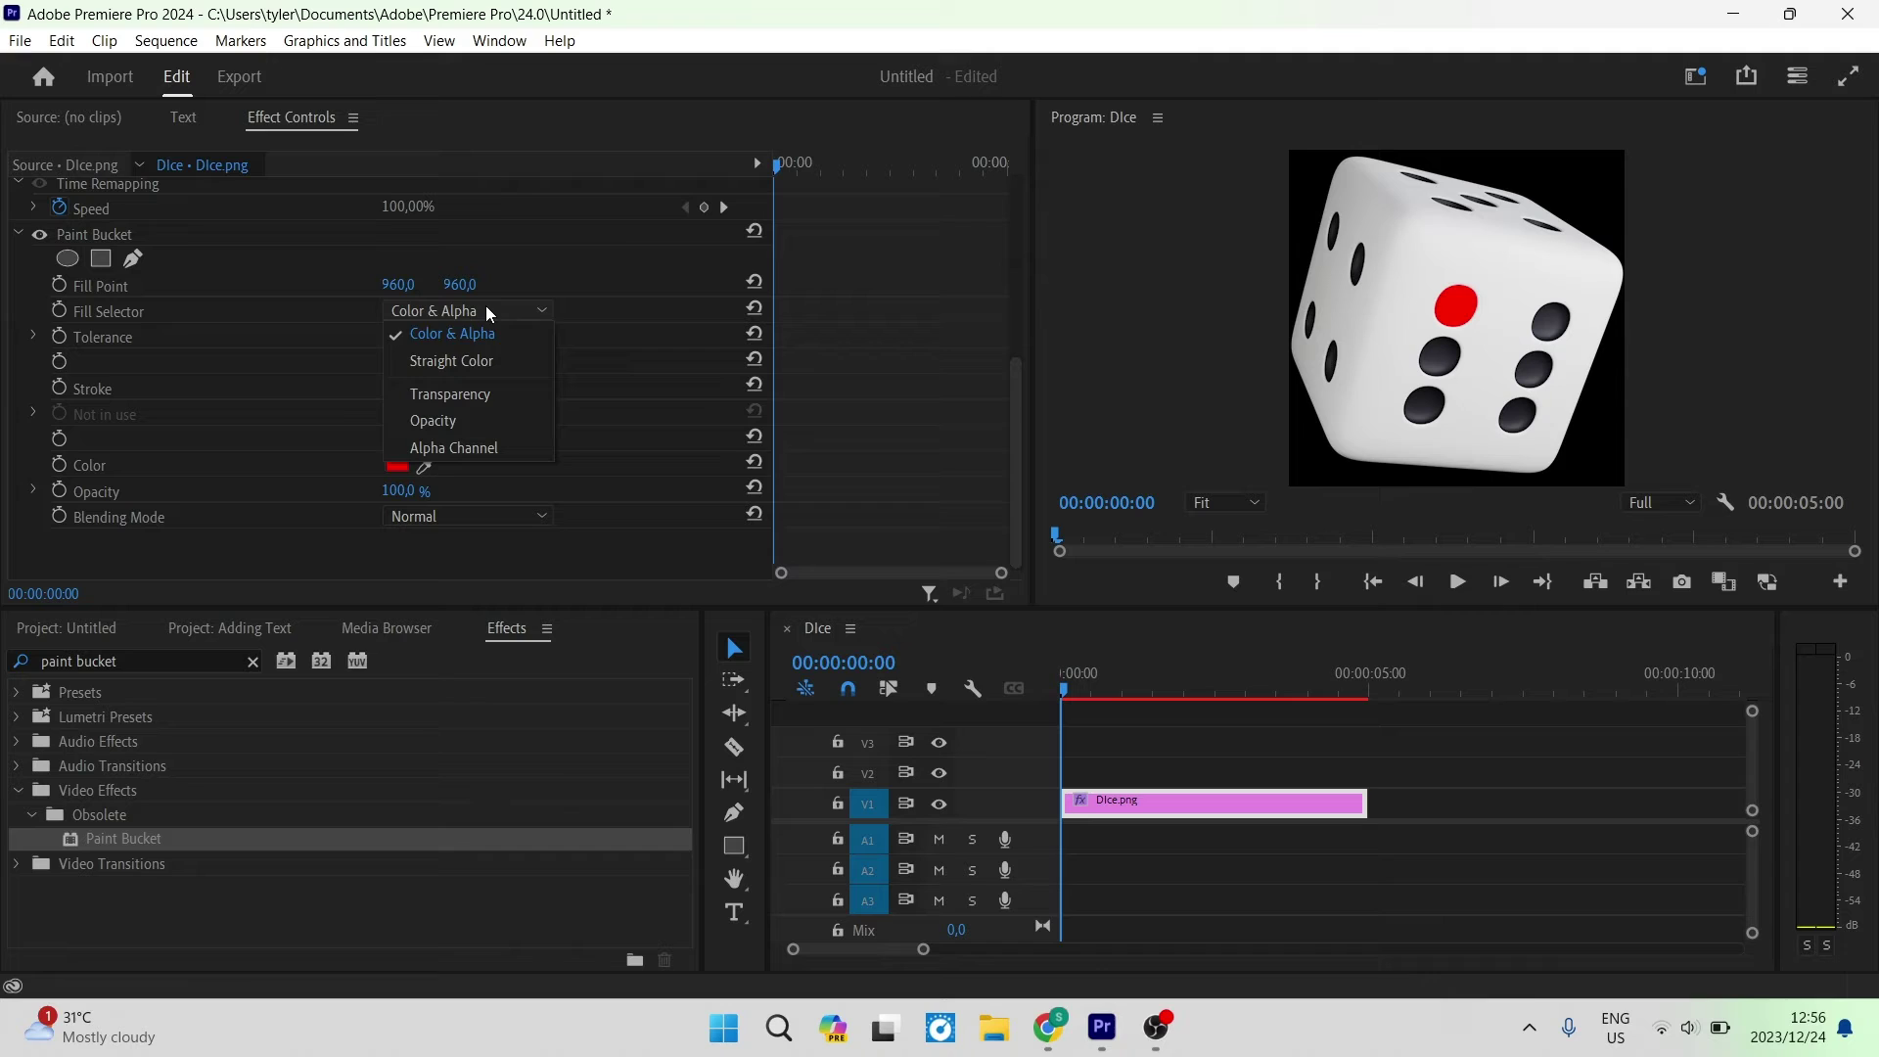
left_click(493, 449)
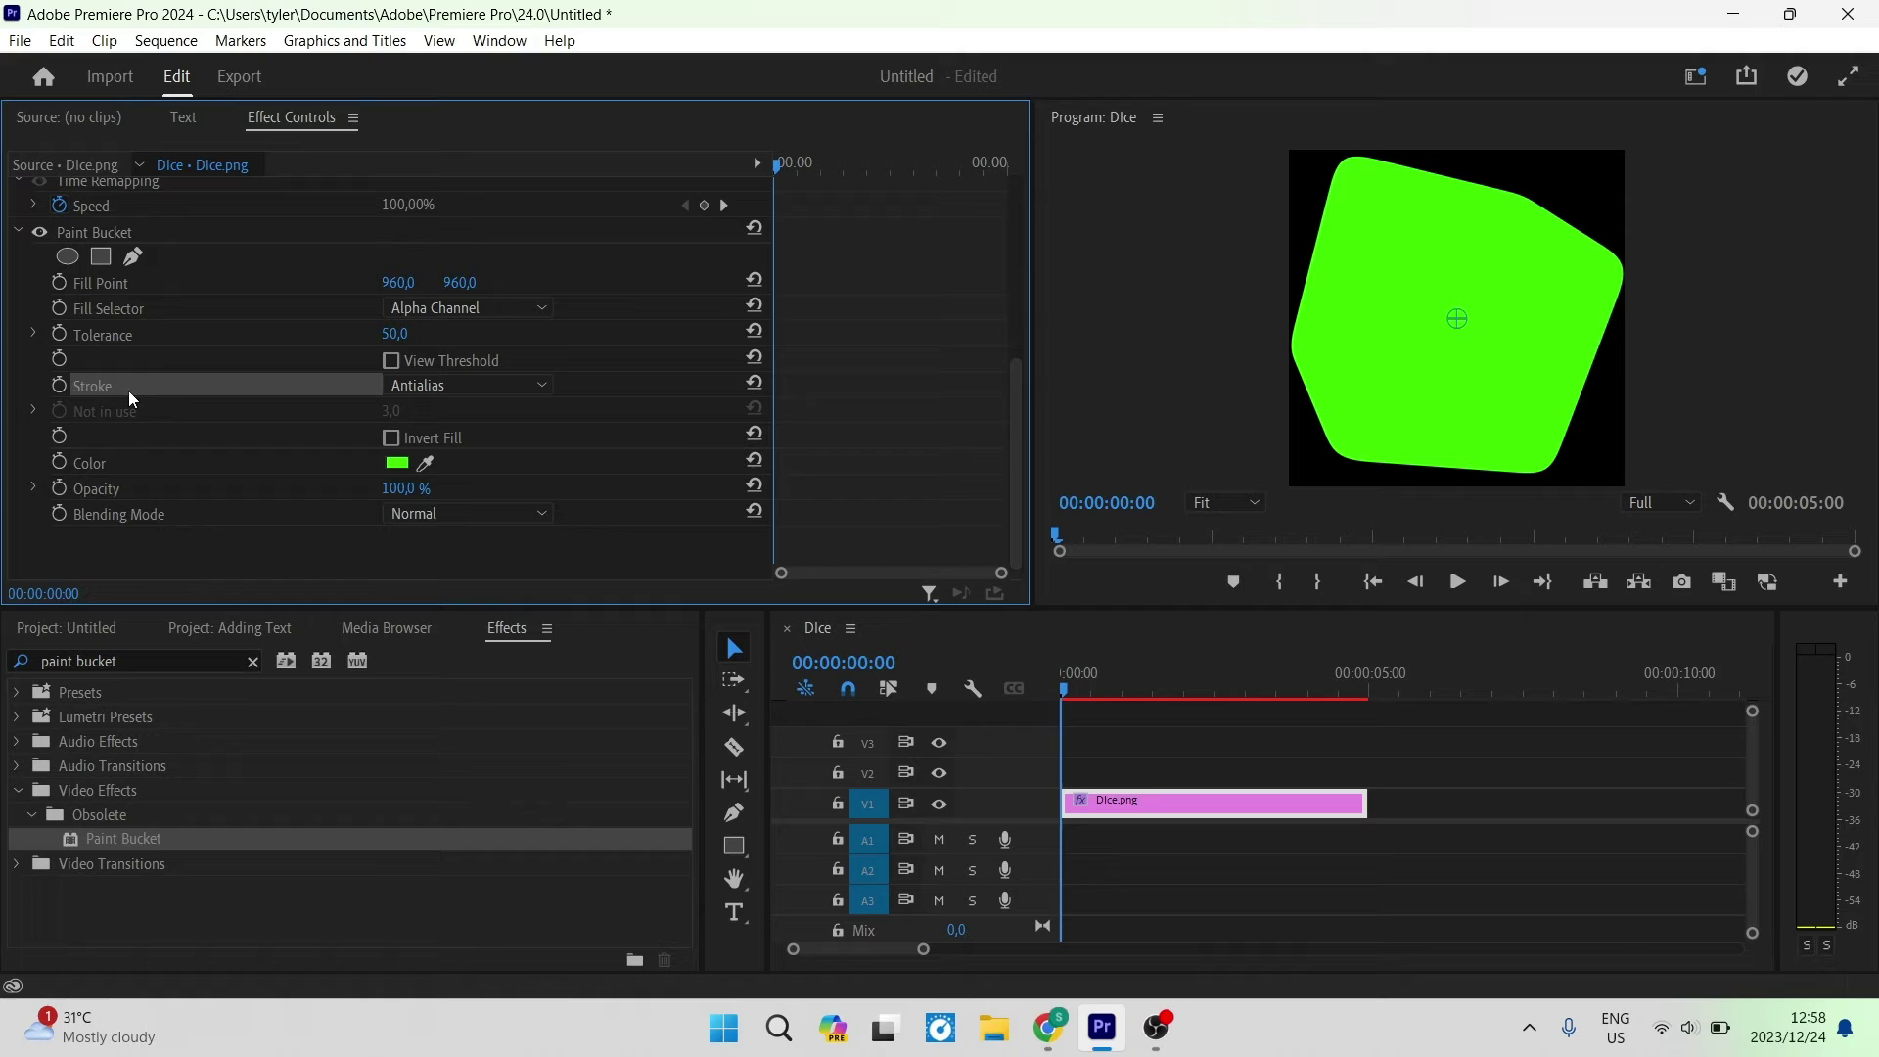
Change Paint Bucket's Stroke from Antialias to Stroke and raise Stroke Width to 29,7.
left_click(460, 387)
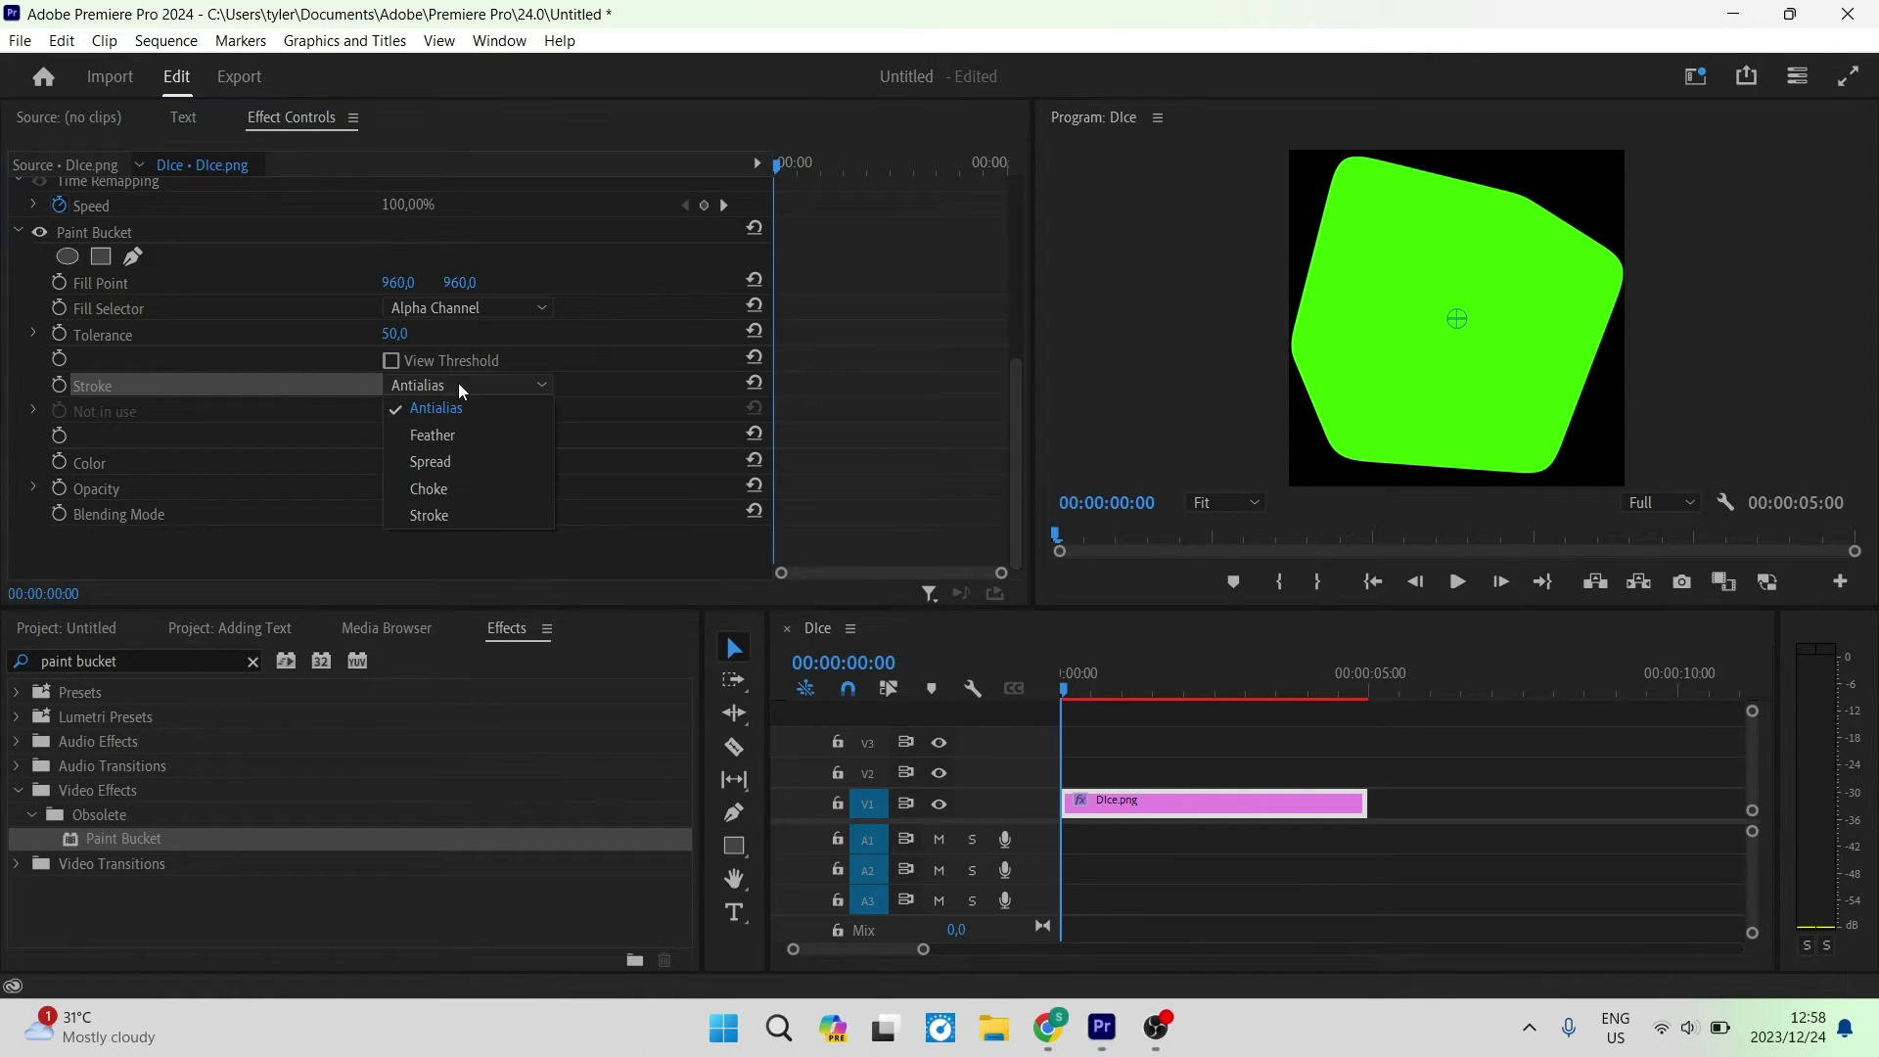
left_click(435, 512)
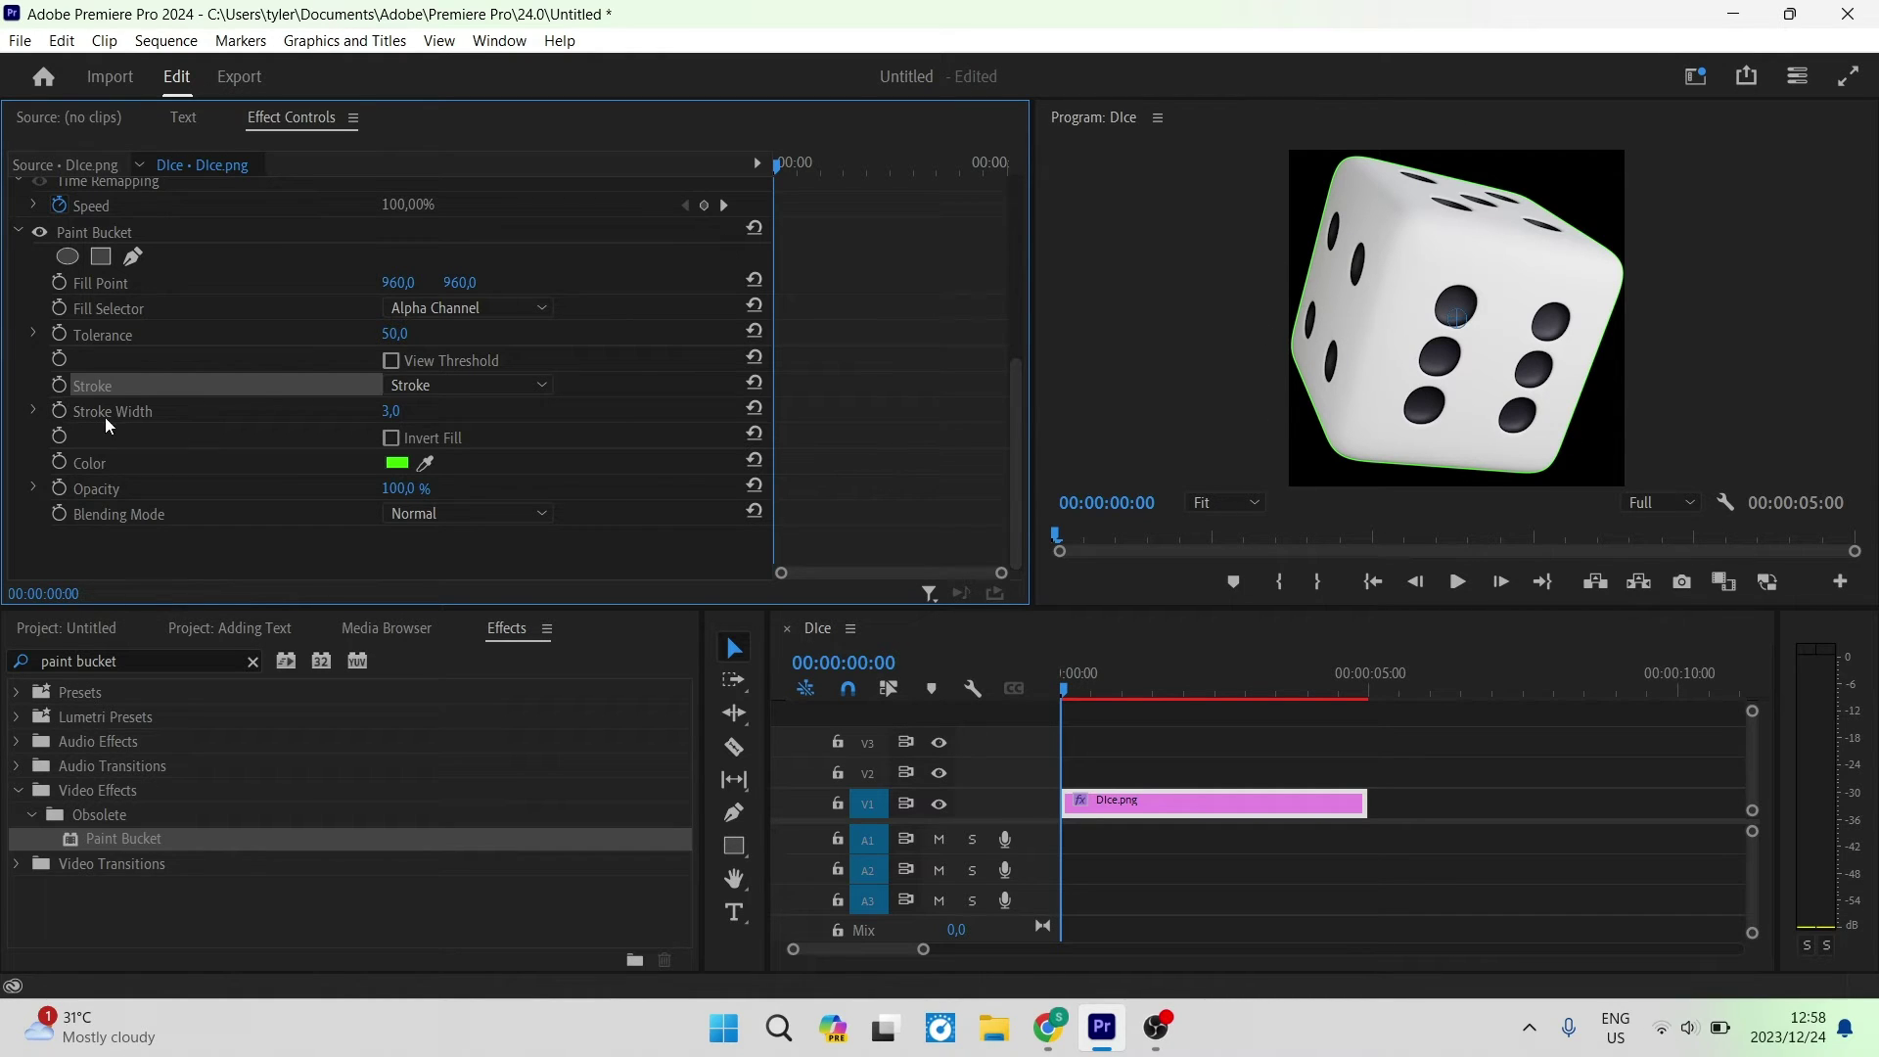
left_click_drag(390, 419, 390, 419)
left_click_drag(390, 415, 396, 416)
left_click_drag(396, 411, 433, 411)
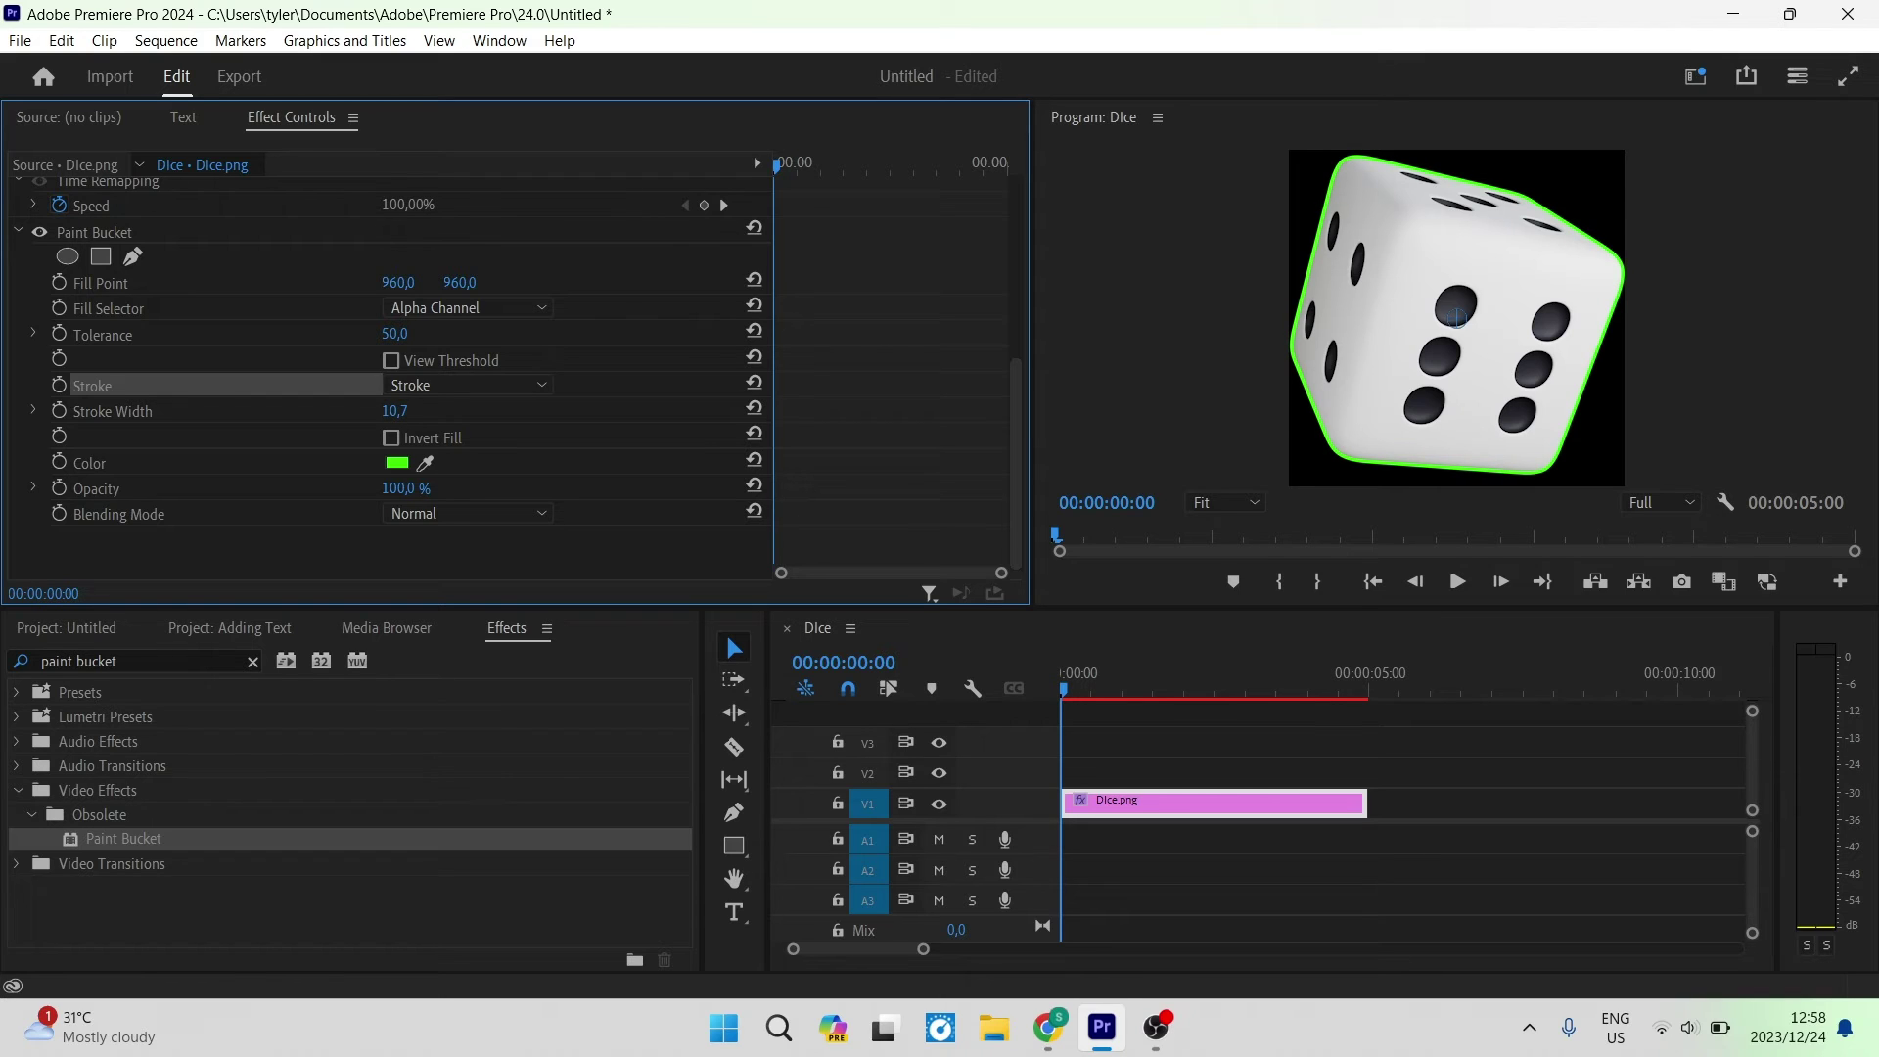
left_click_drag(442, 411, 556, 411)
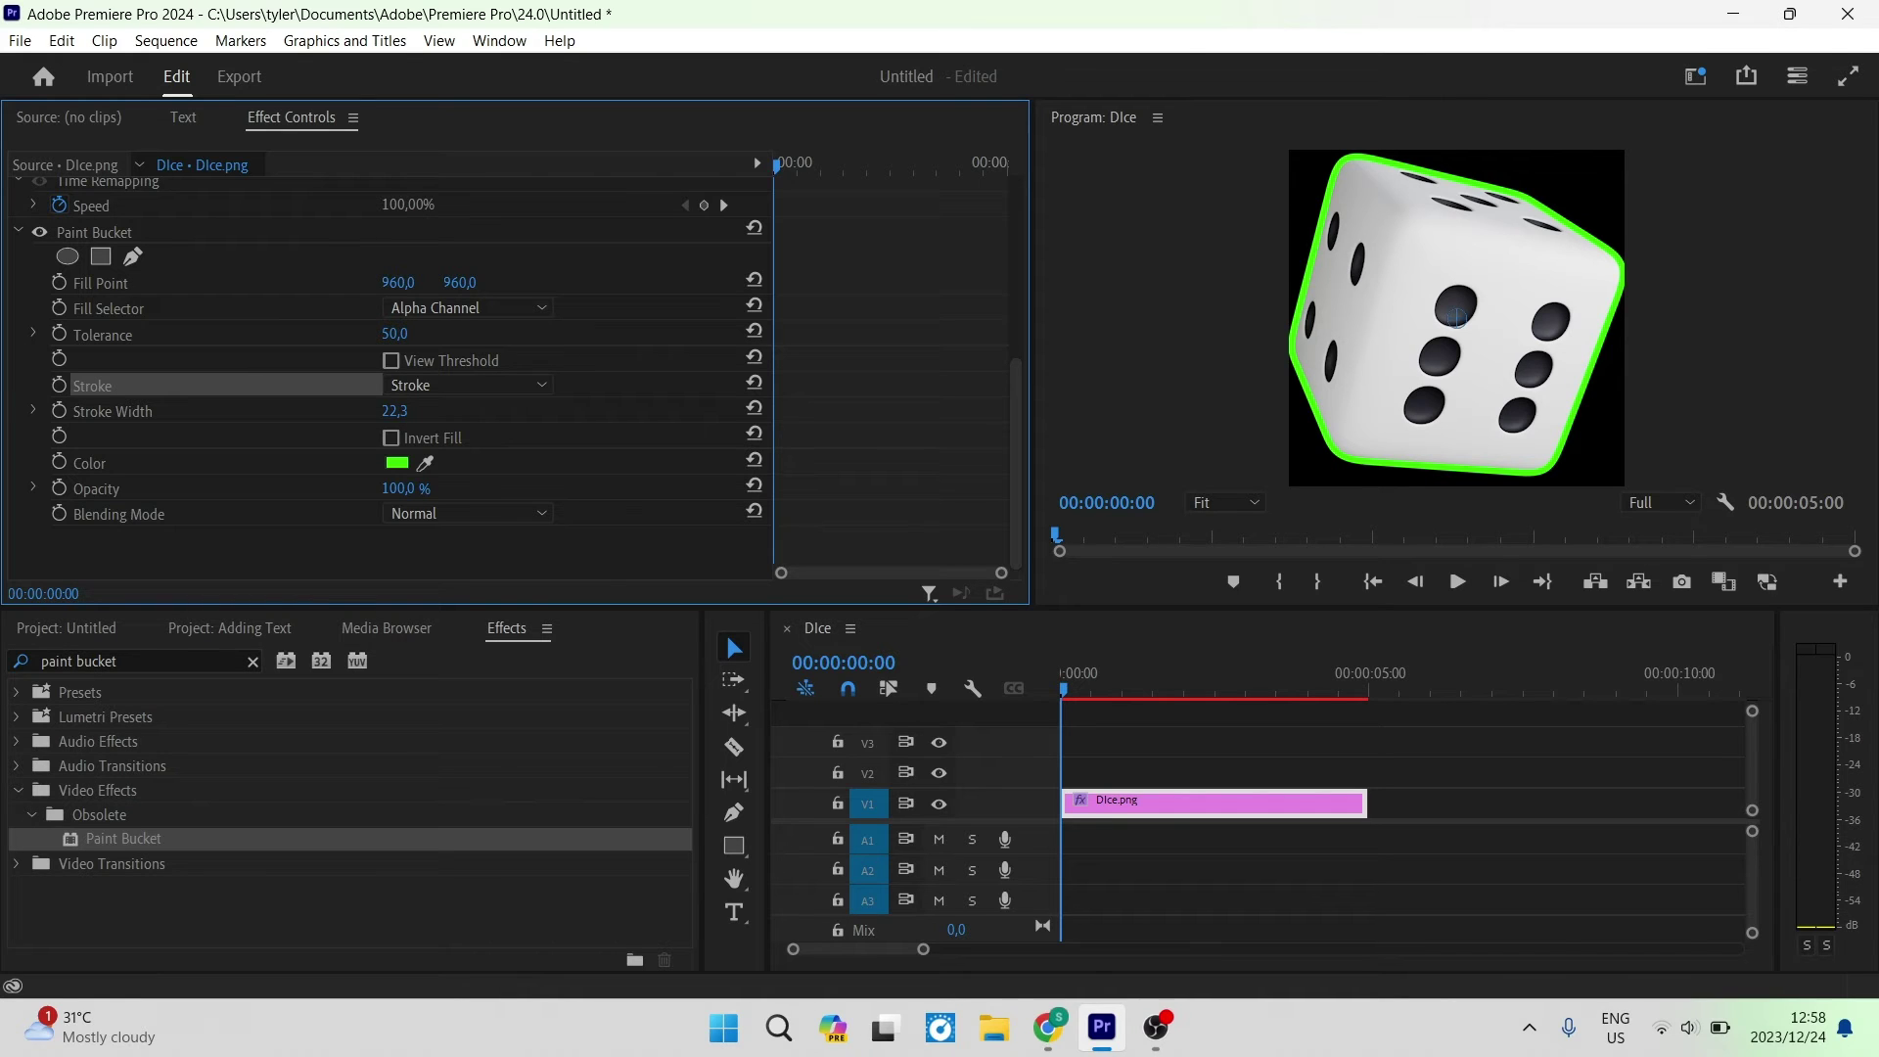
left_click_drag(556, 411, 727, 431)
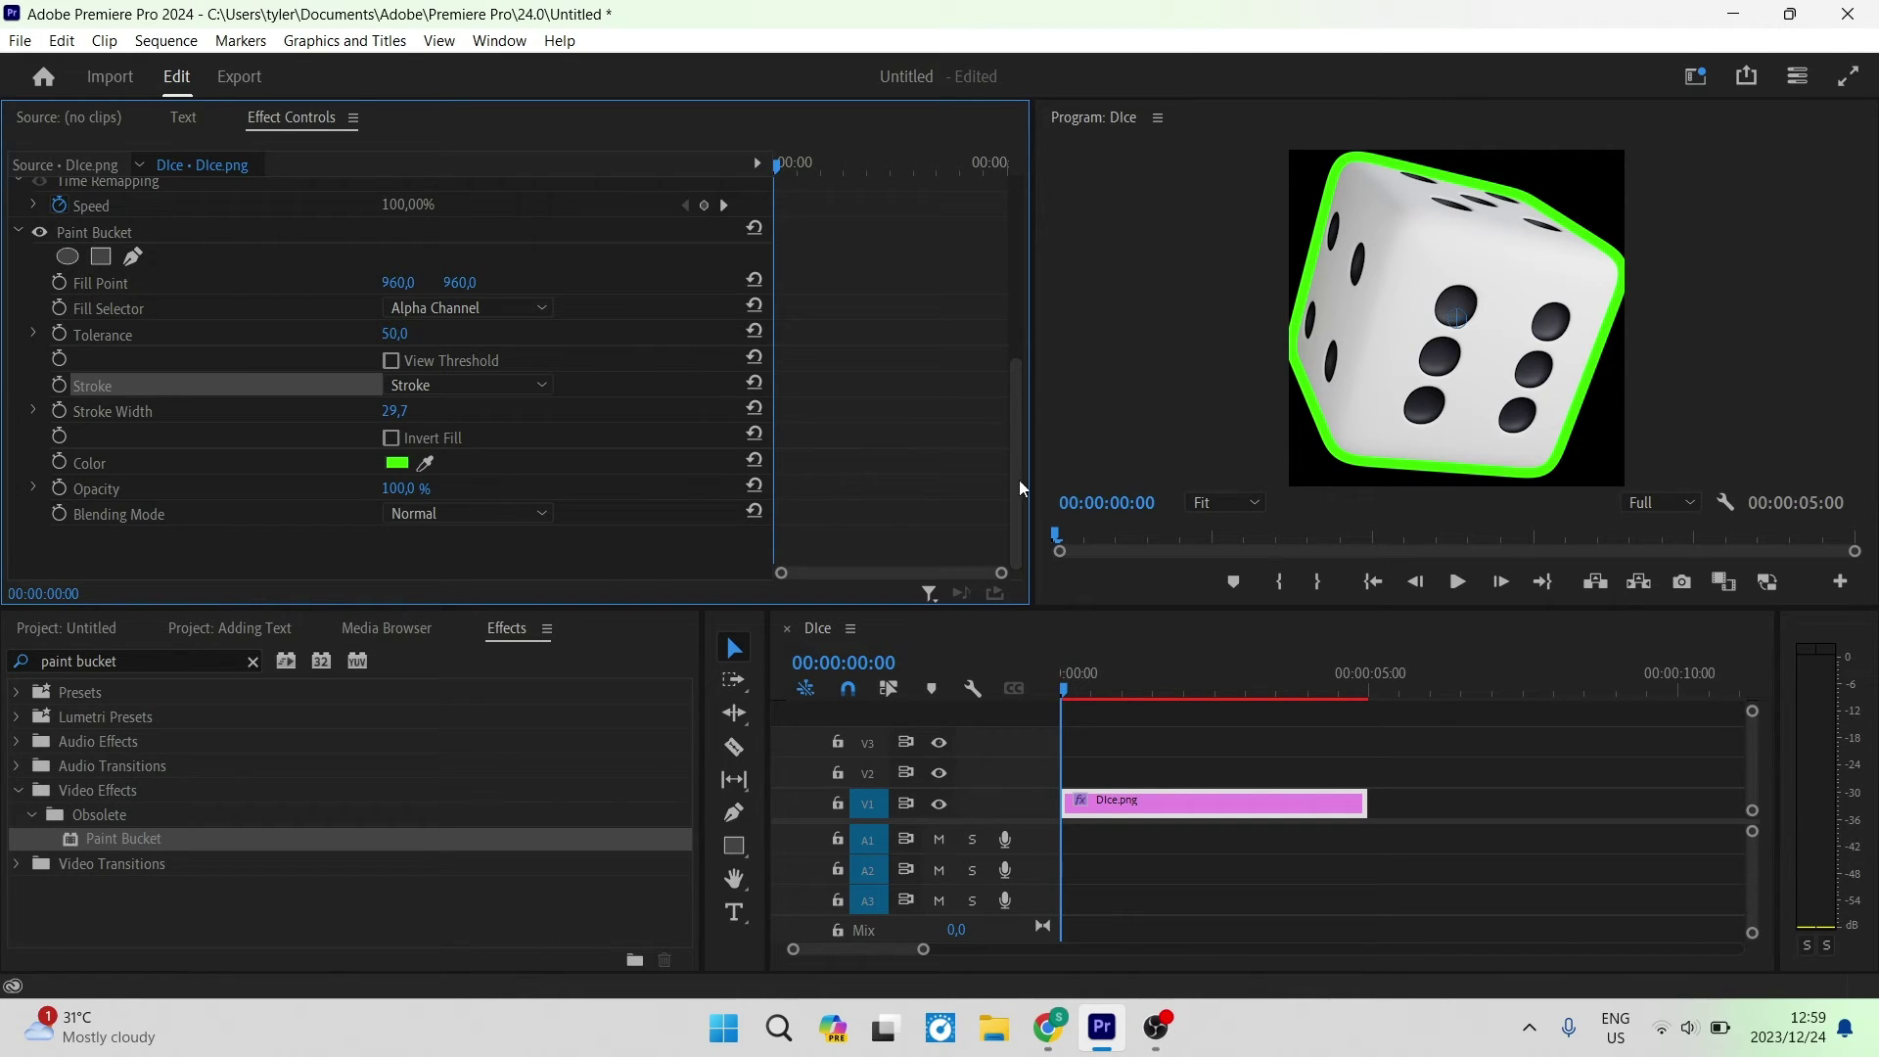
Keep Invert Fill off and set the Paint Bucket opacity to 50%.
left_click(390, 438)
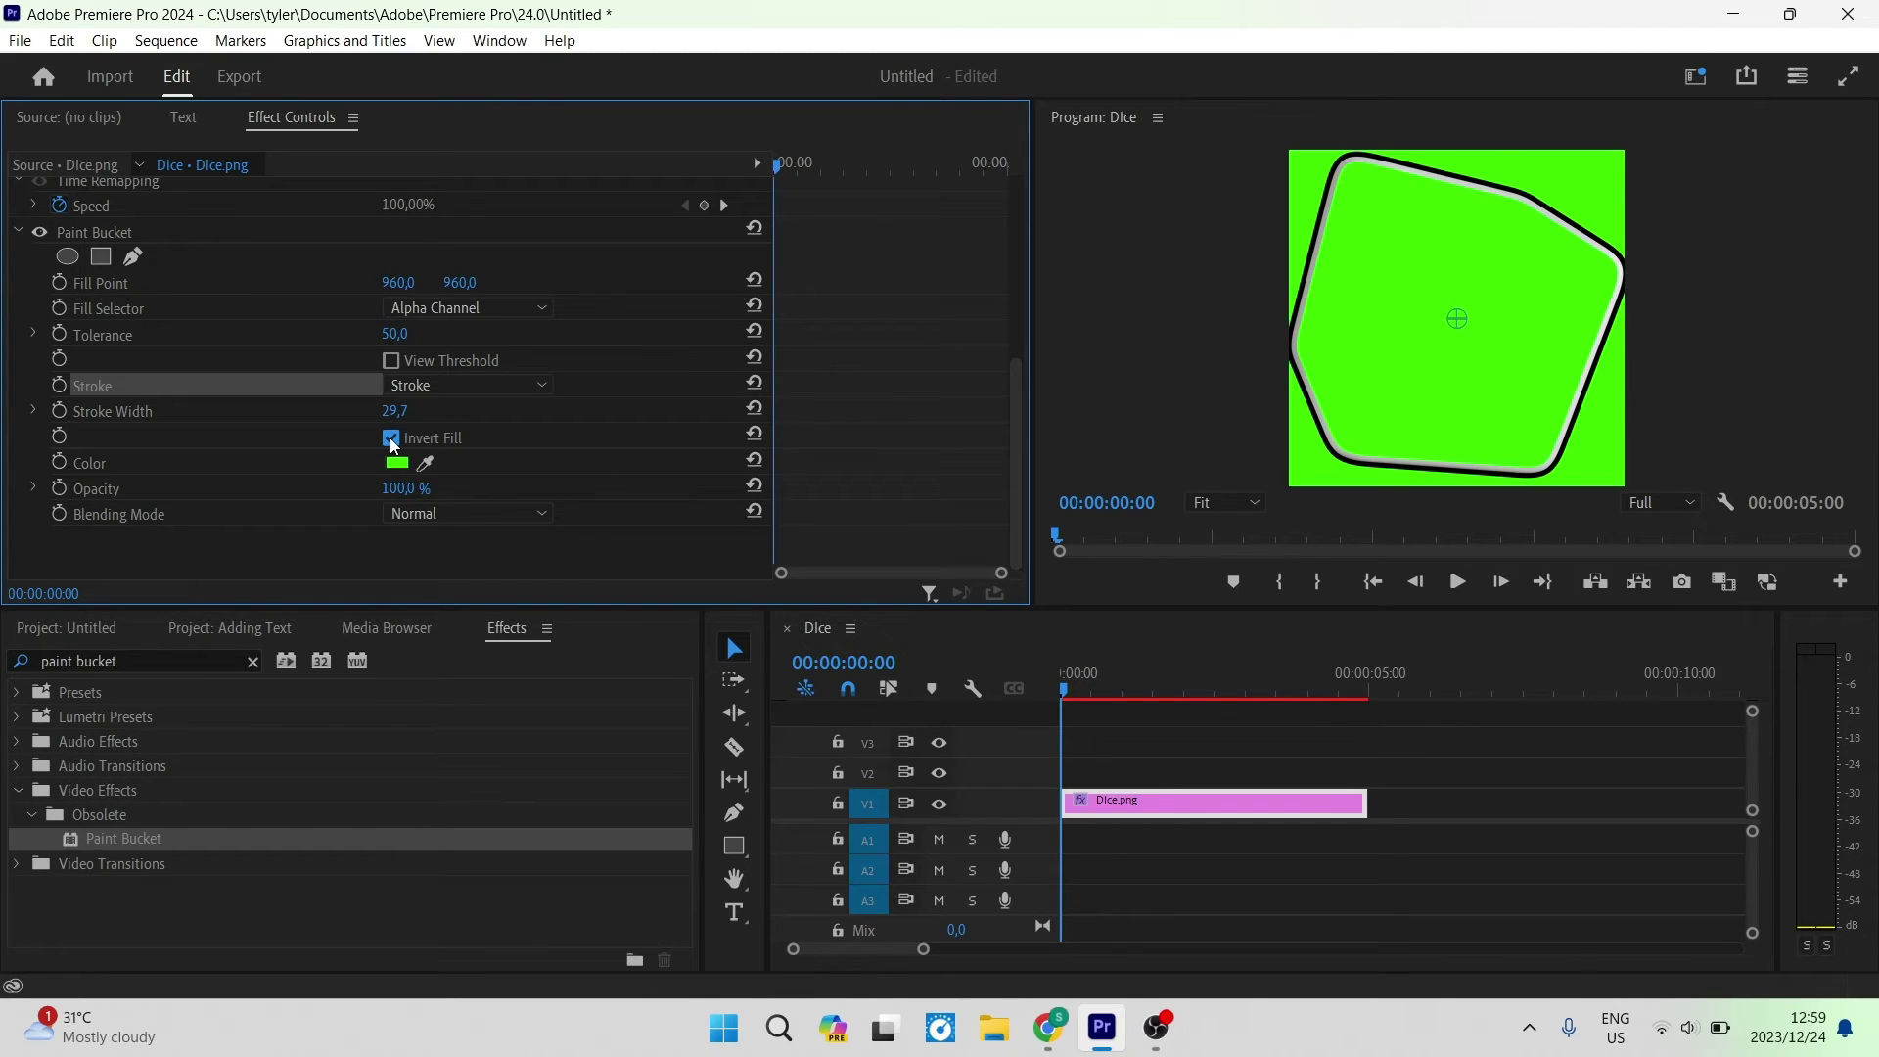
left_click(391, 440)
left_click(405, 489)
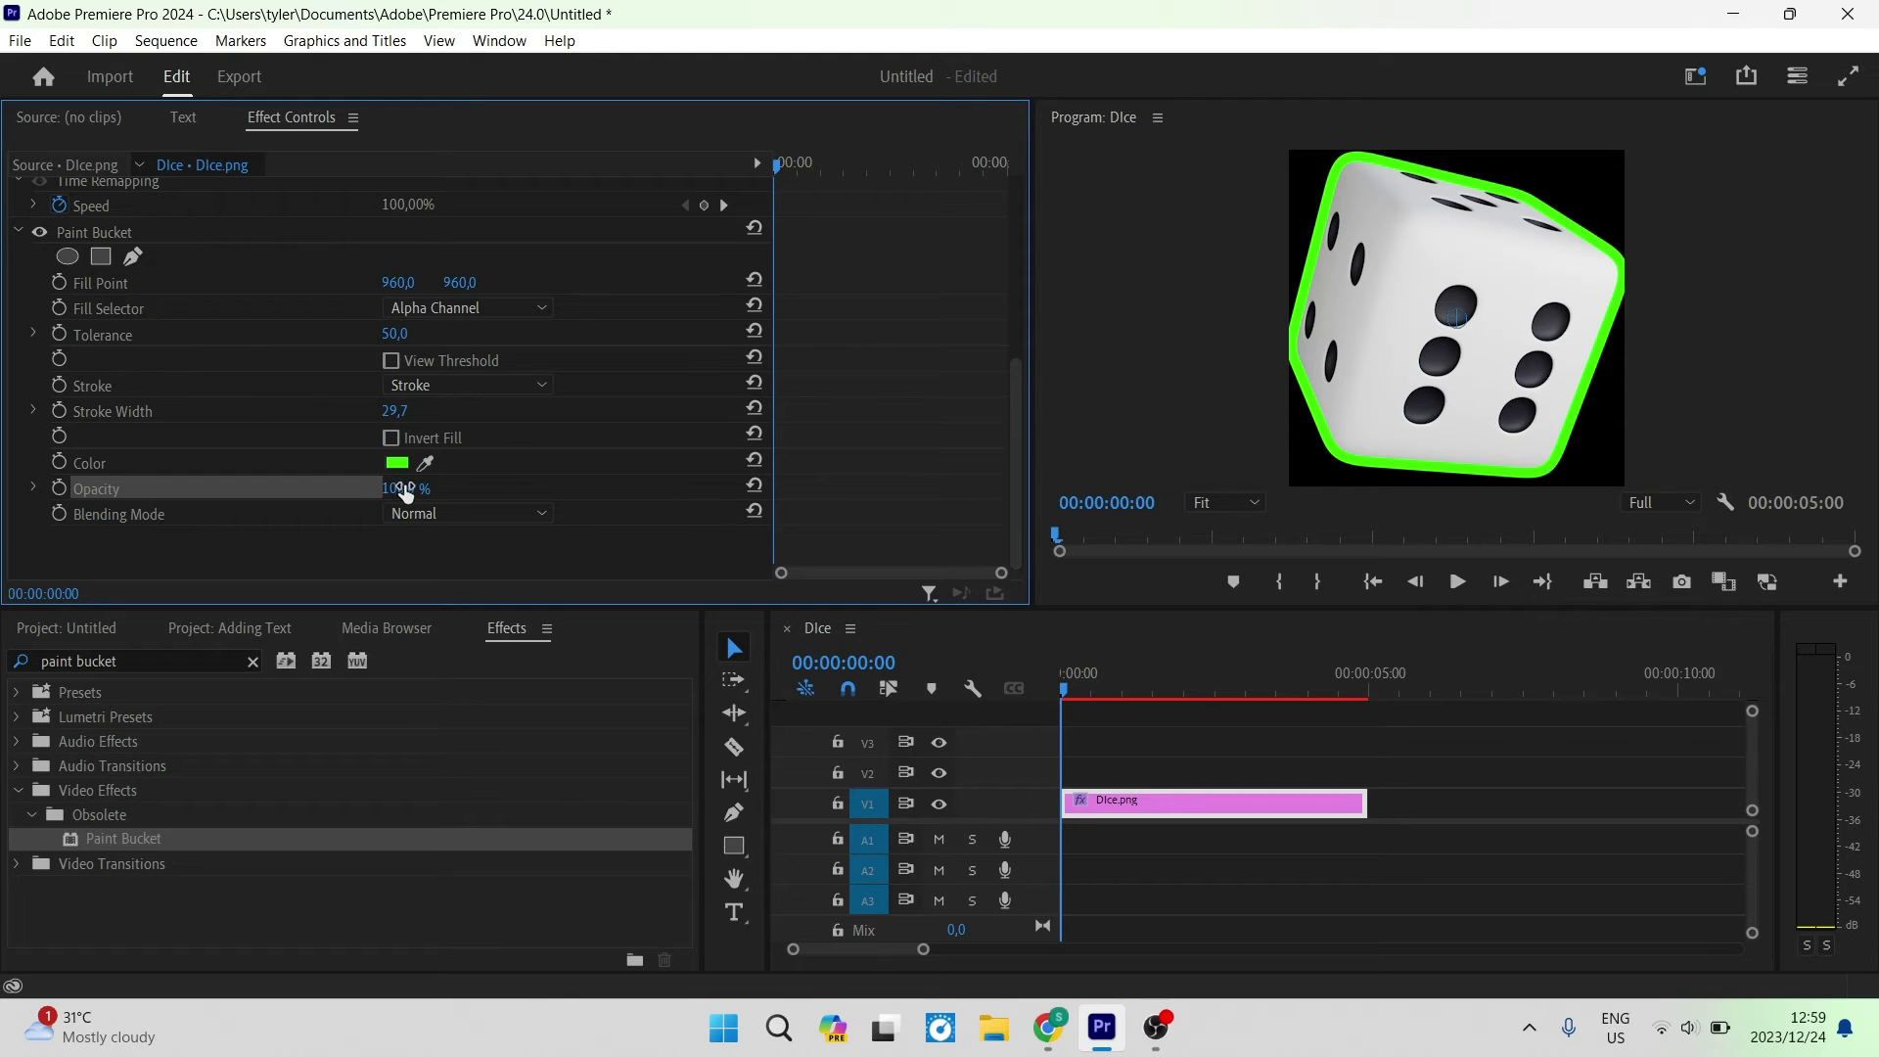
left_click(401, 486)
type("50")
key("Return")
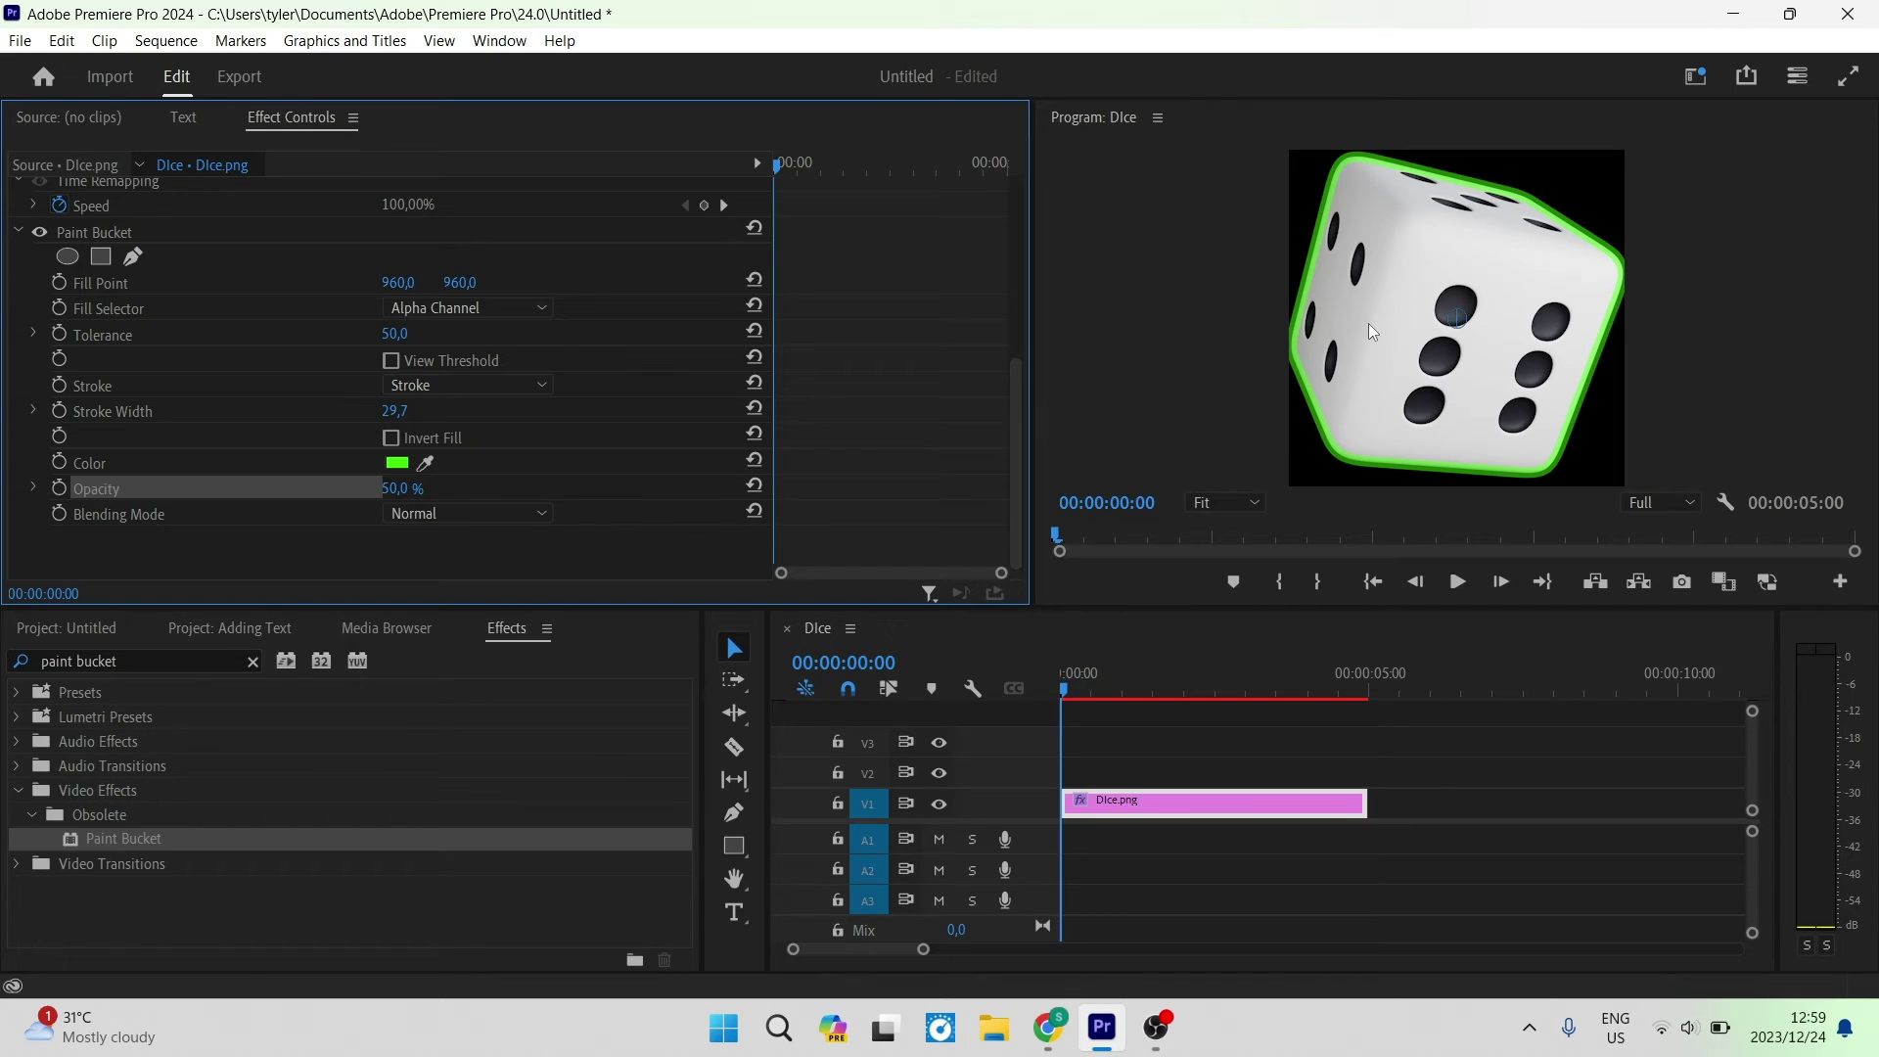
left_click(440, 515)
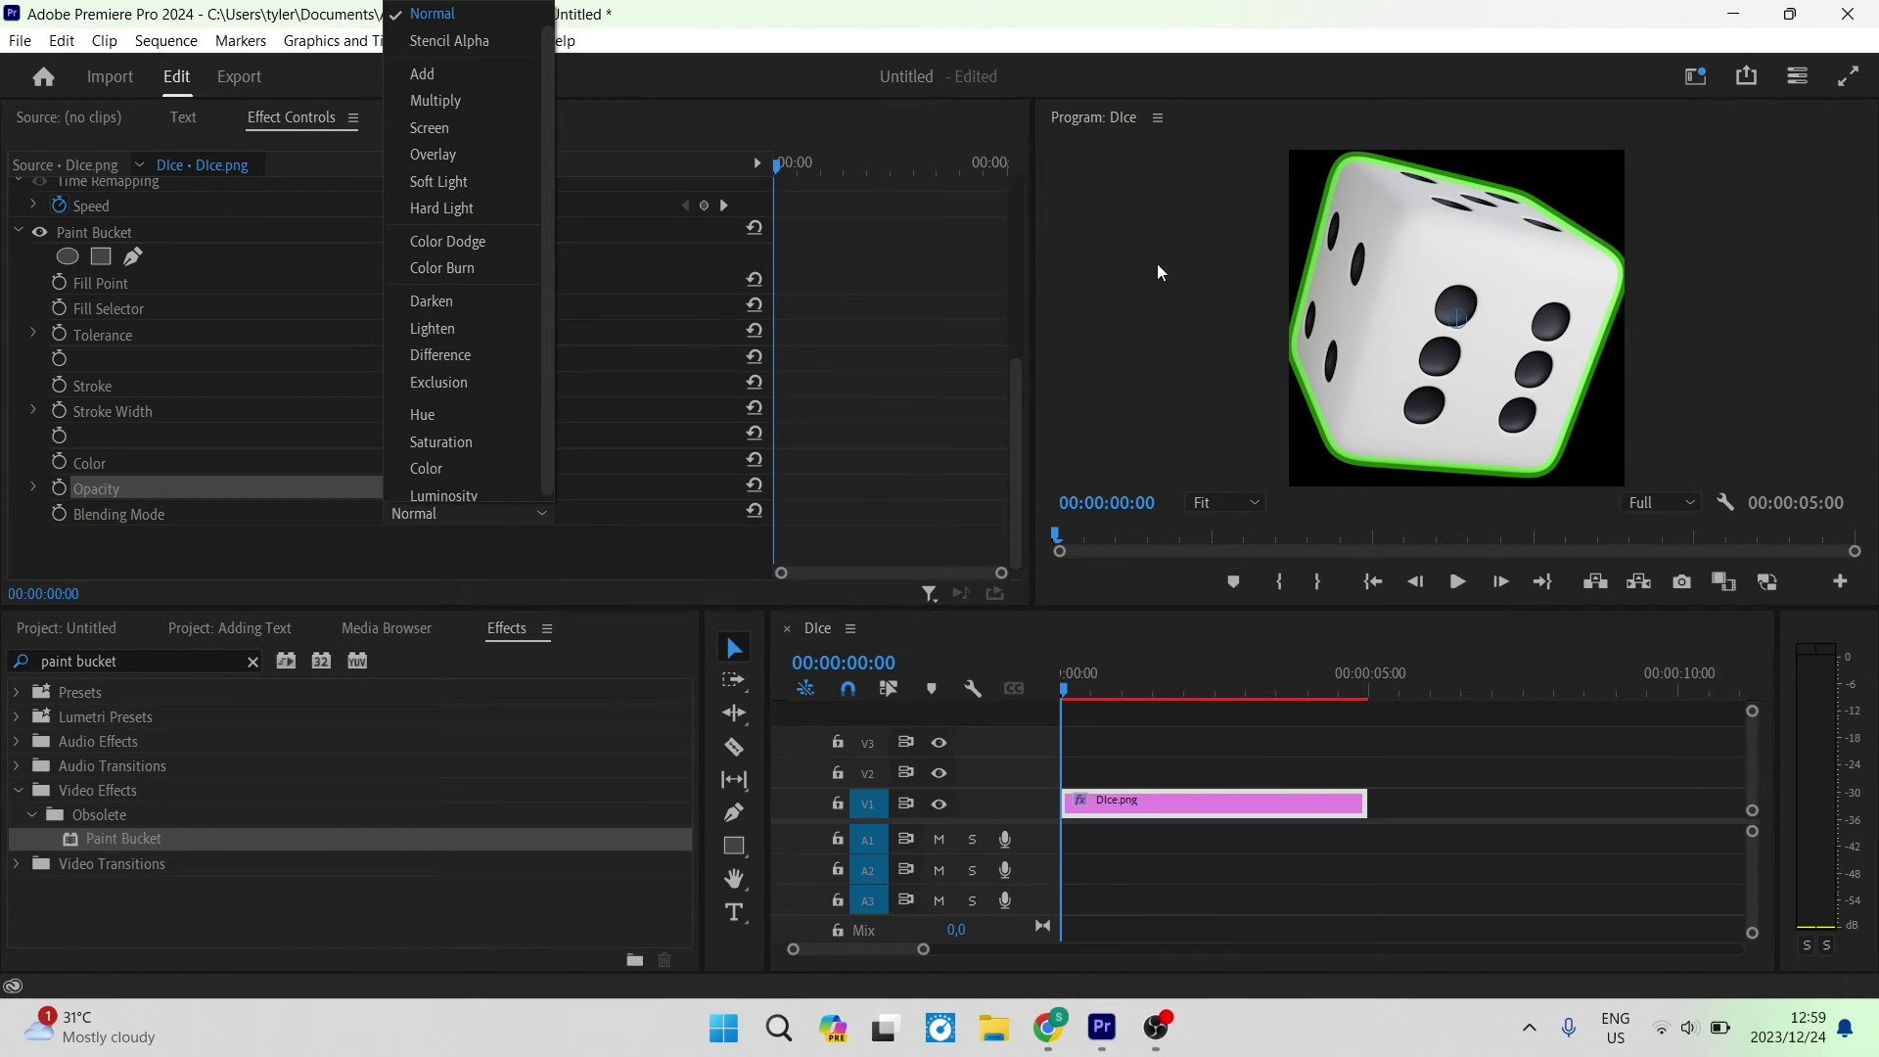
left_click(489, 354)
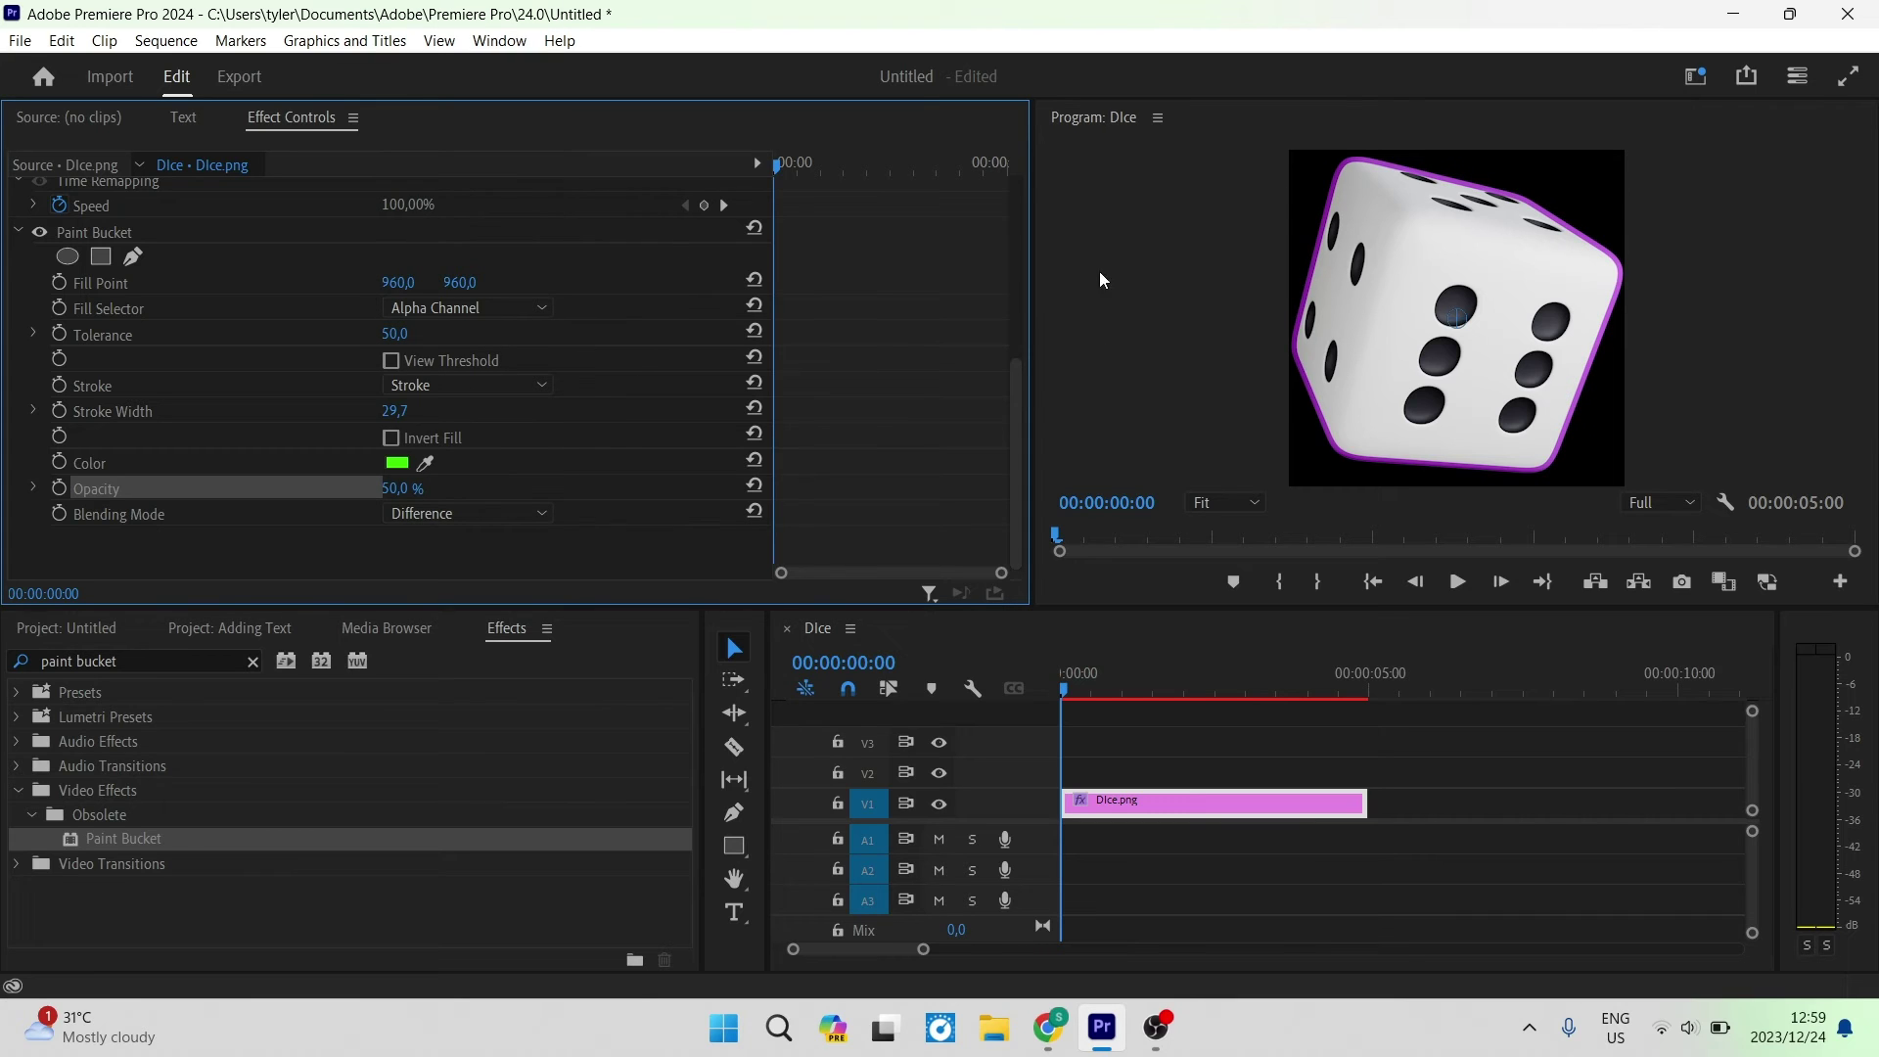
left_click(417, 527)
left_click(438, 39)
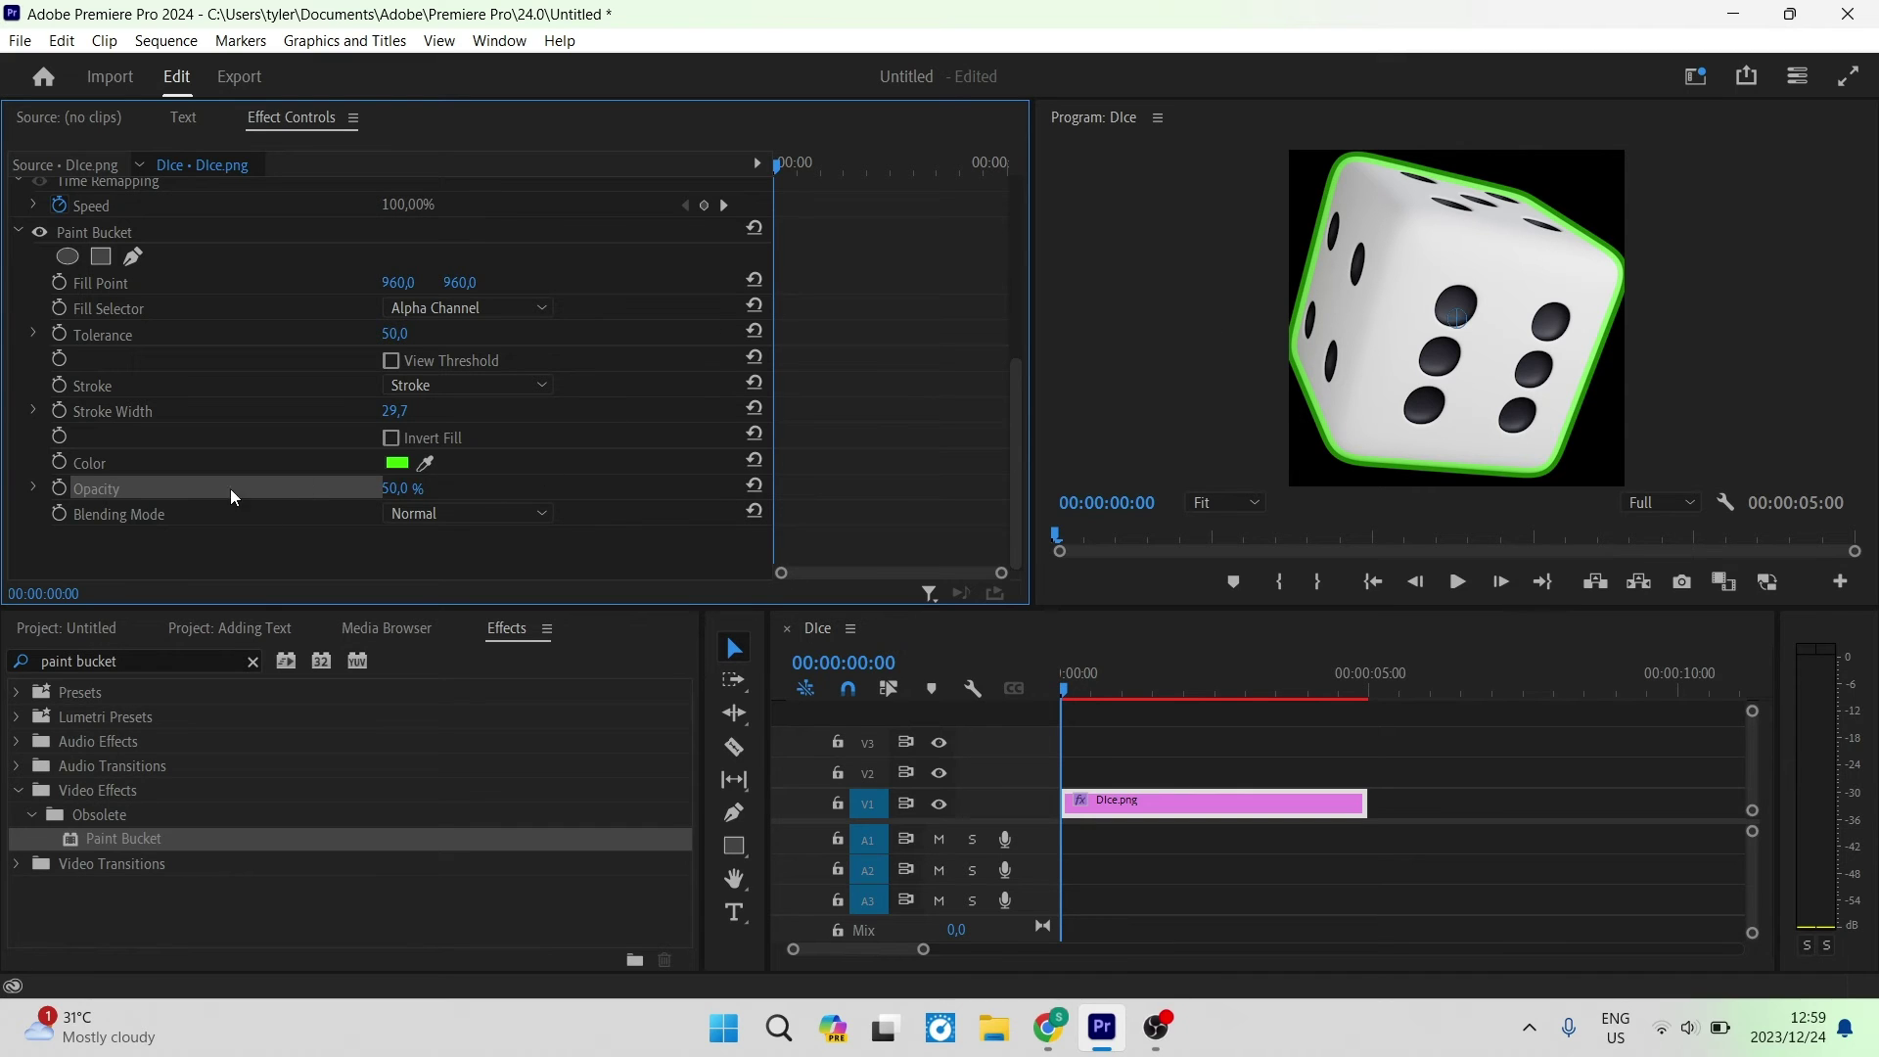
scroll(137, 422, "up", 3)
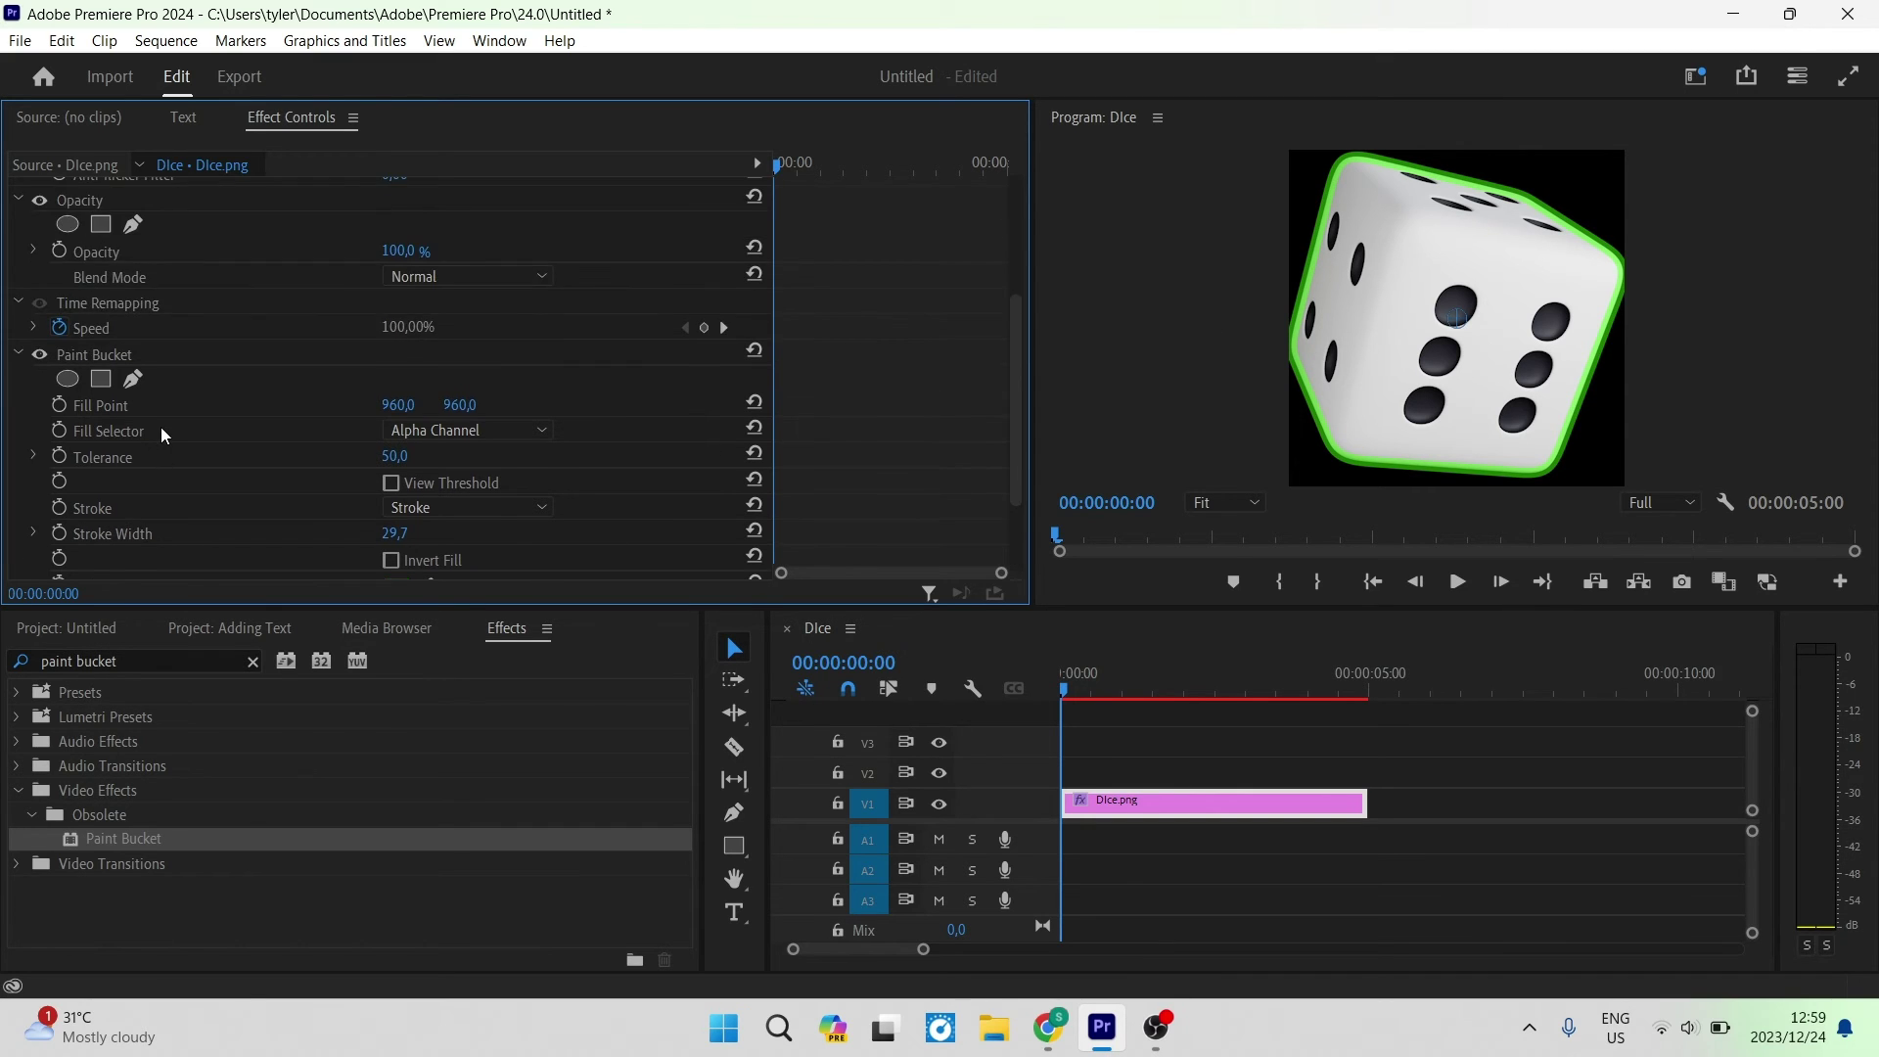
scroll(160, 427, "down", 3)
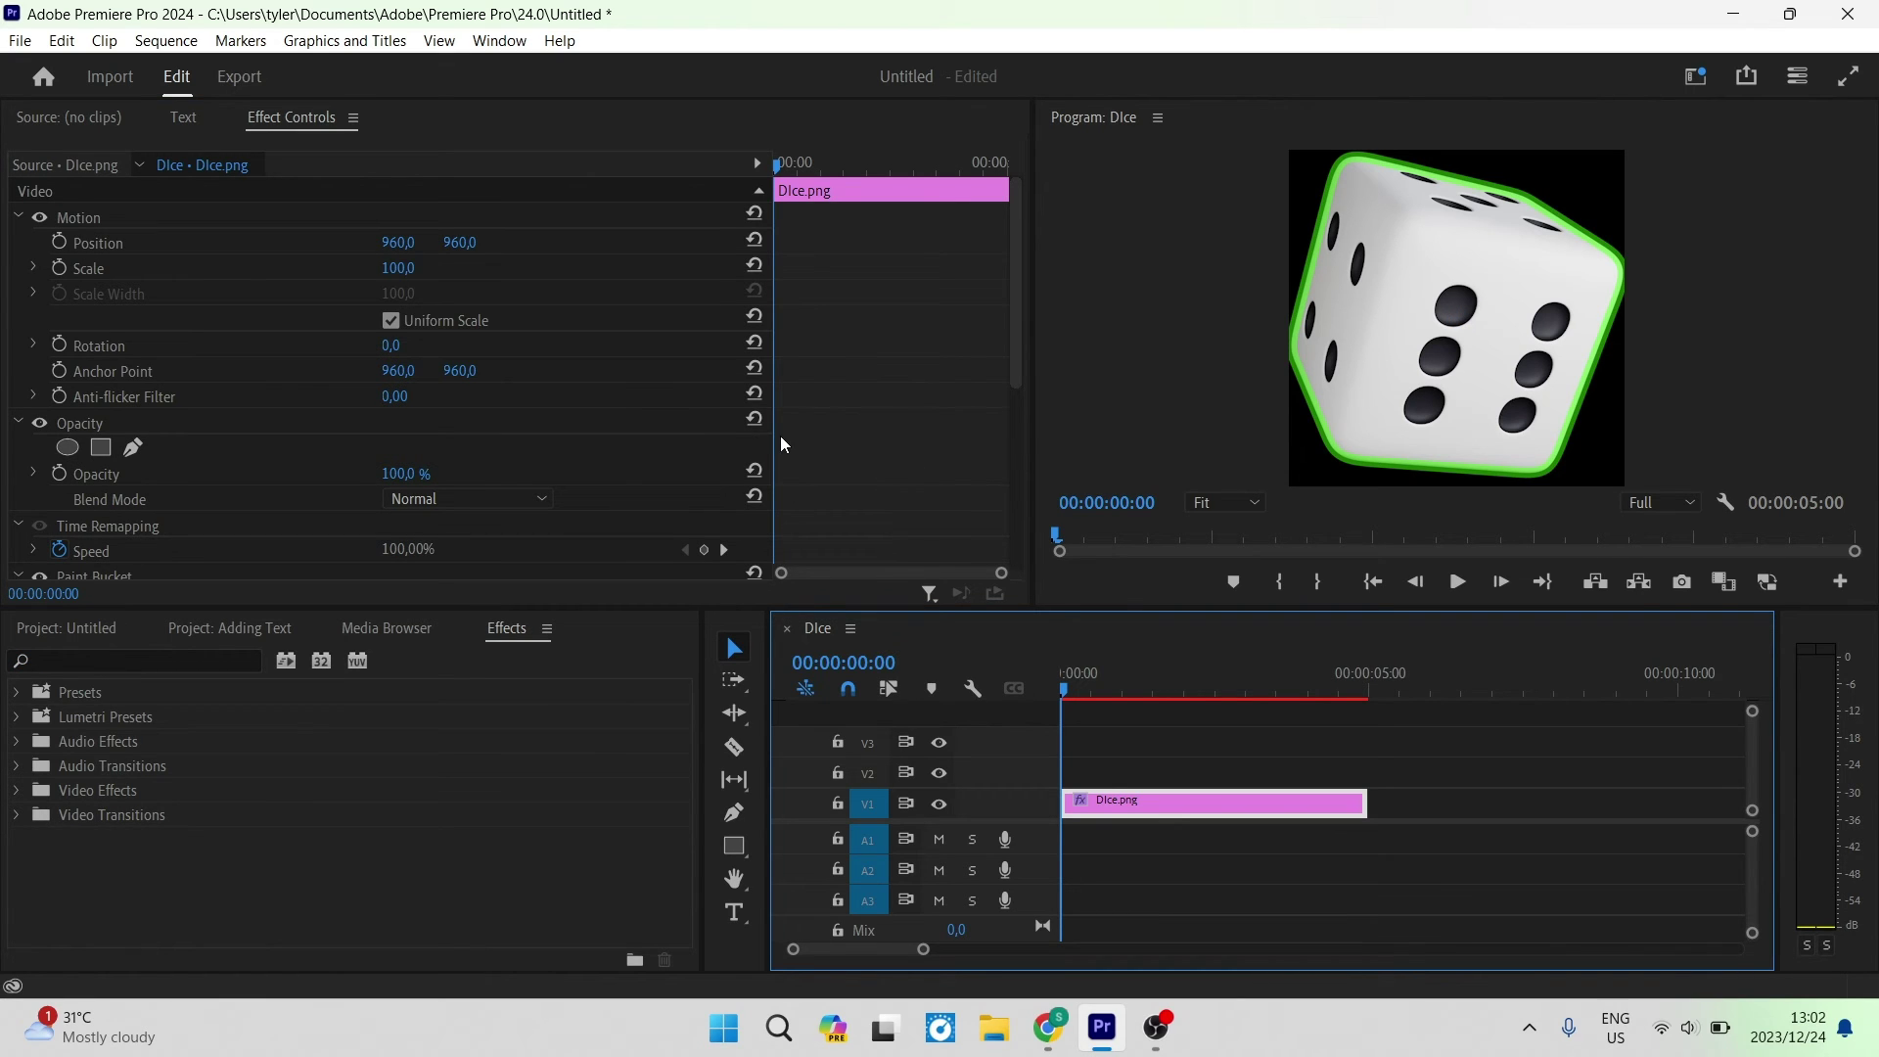
Draw a text box with the Type tool across the upper dice for the title.
left_click(736, 915)
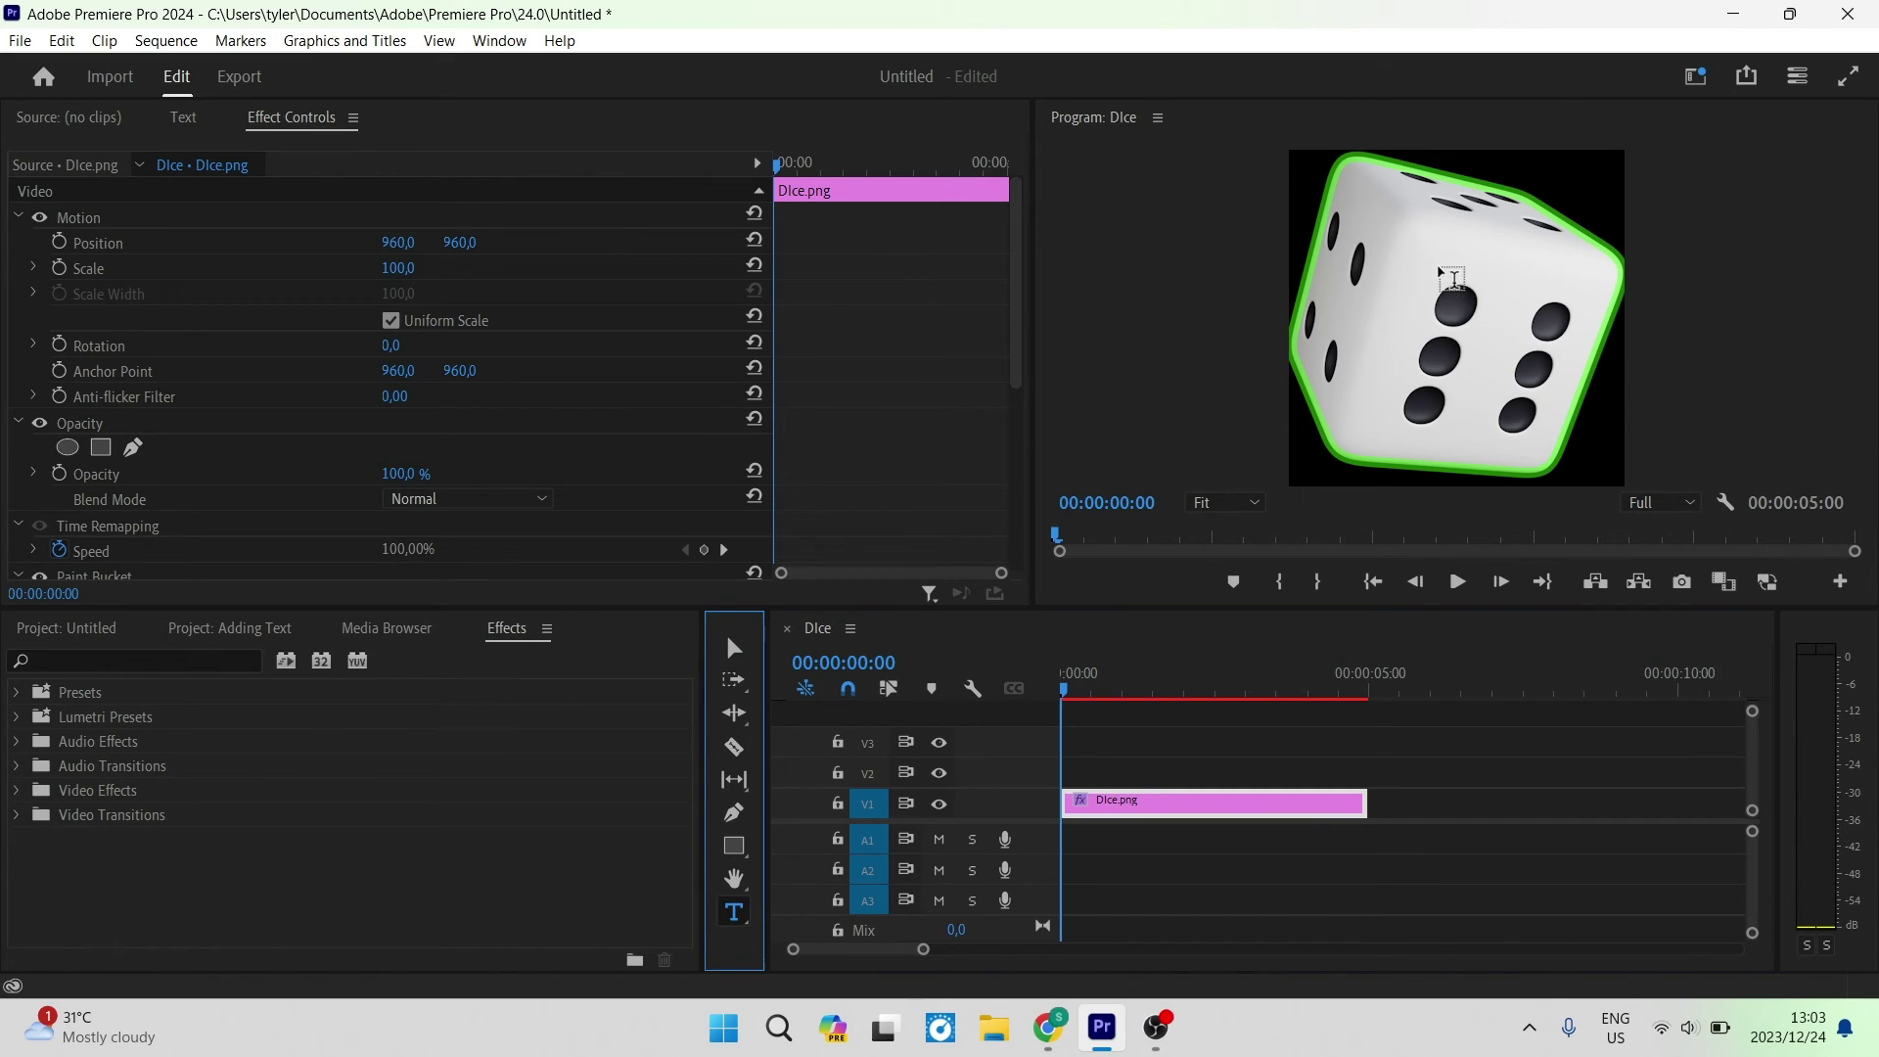
left_click_drag(1383, 239, 1589, 392)
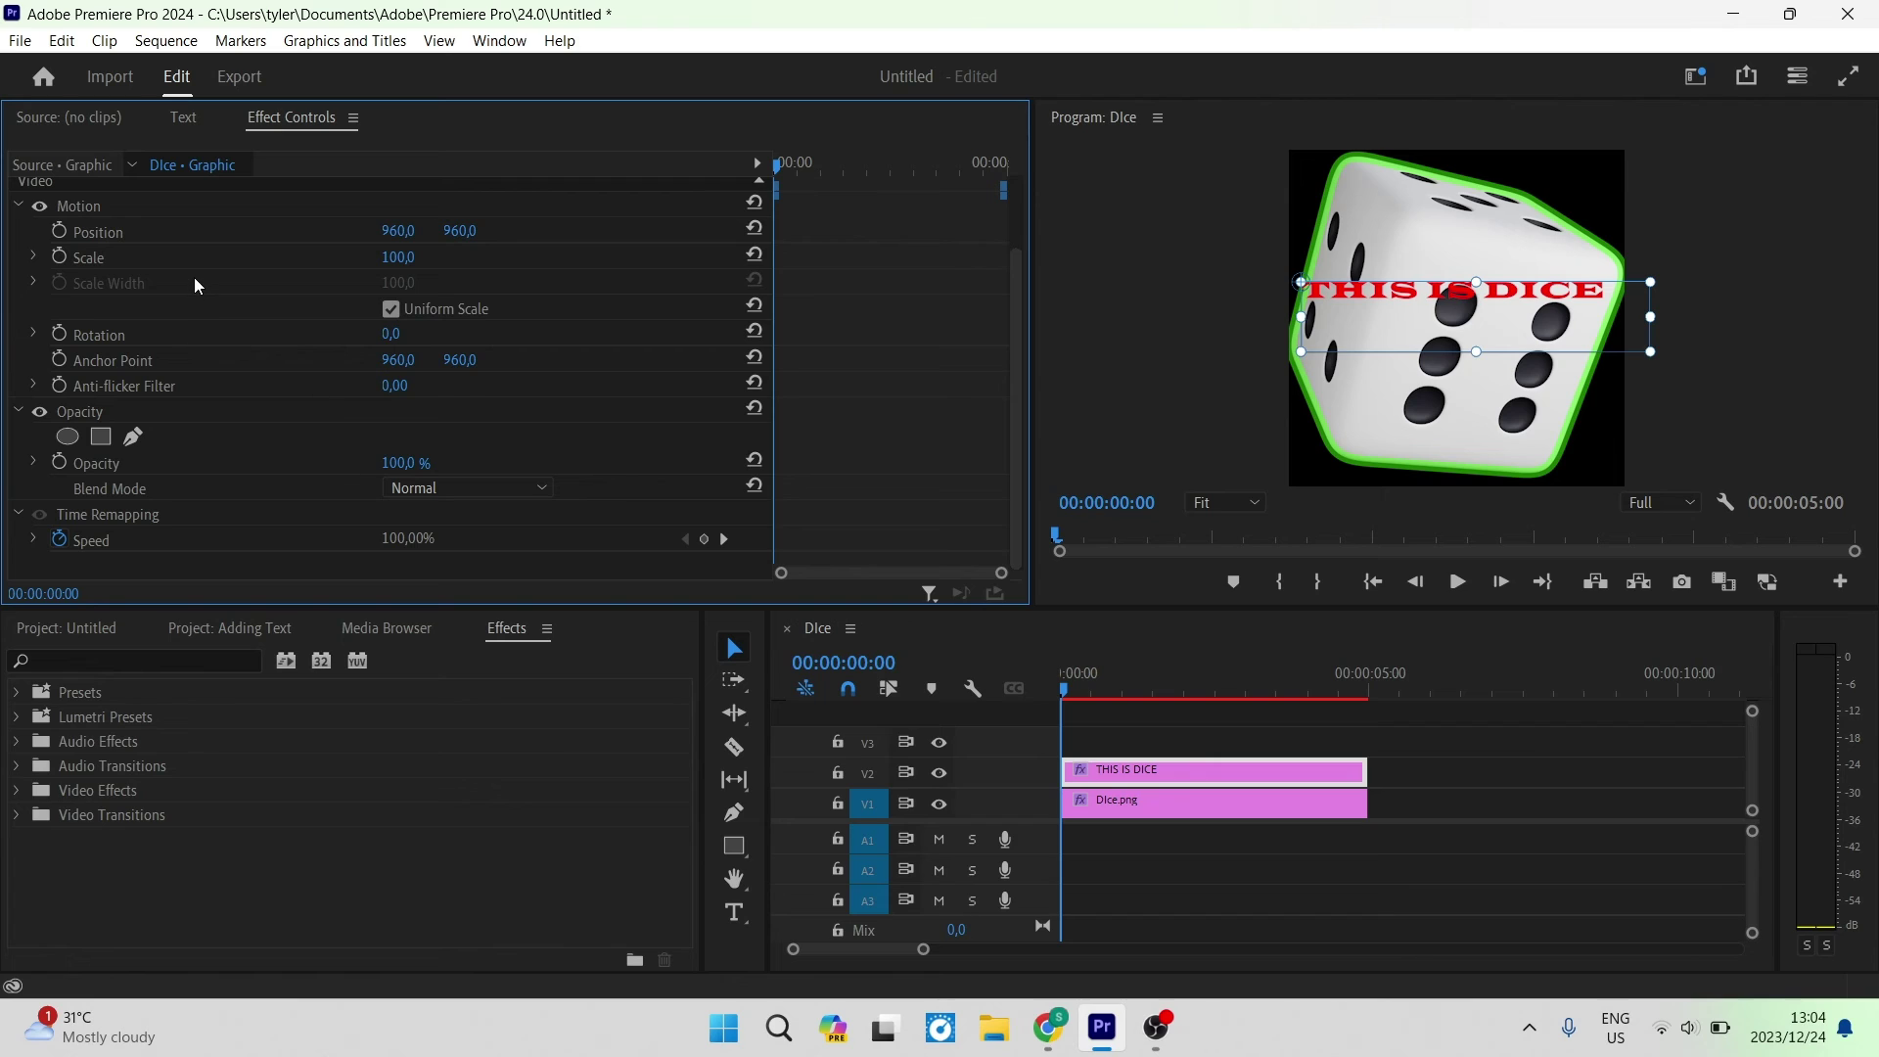
Expand the Text (THIS IS DICE) settings and scroll down to its Appearance options.
scroll(179, 276, "up", 2)
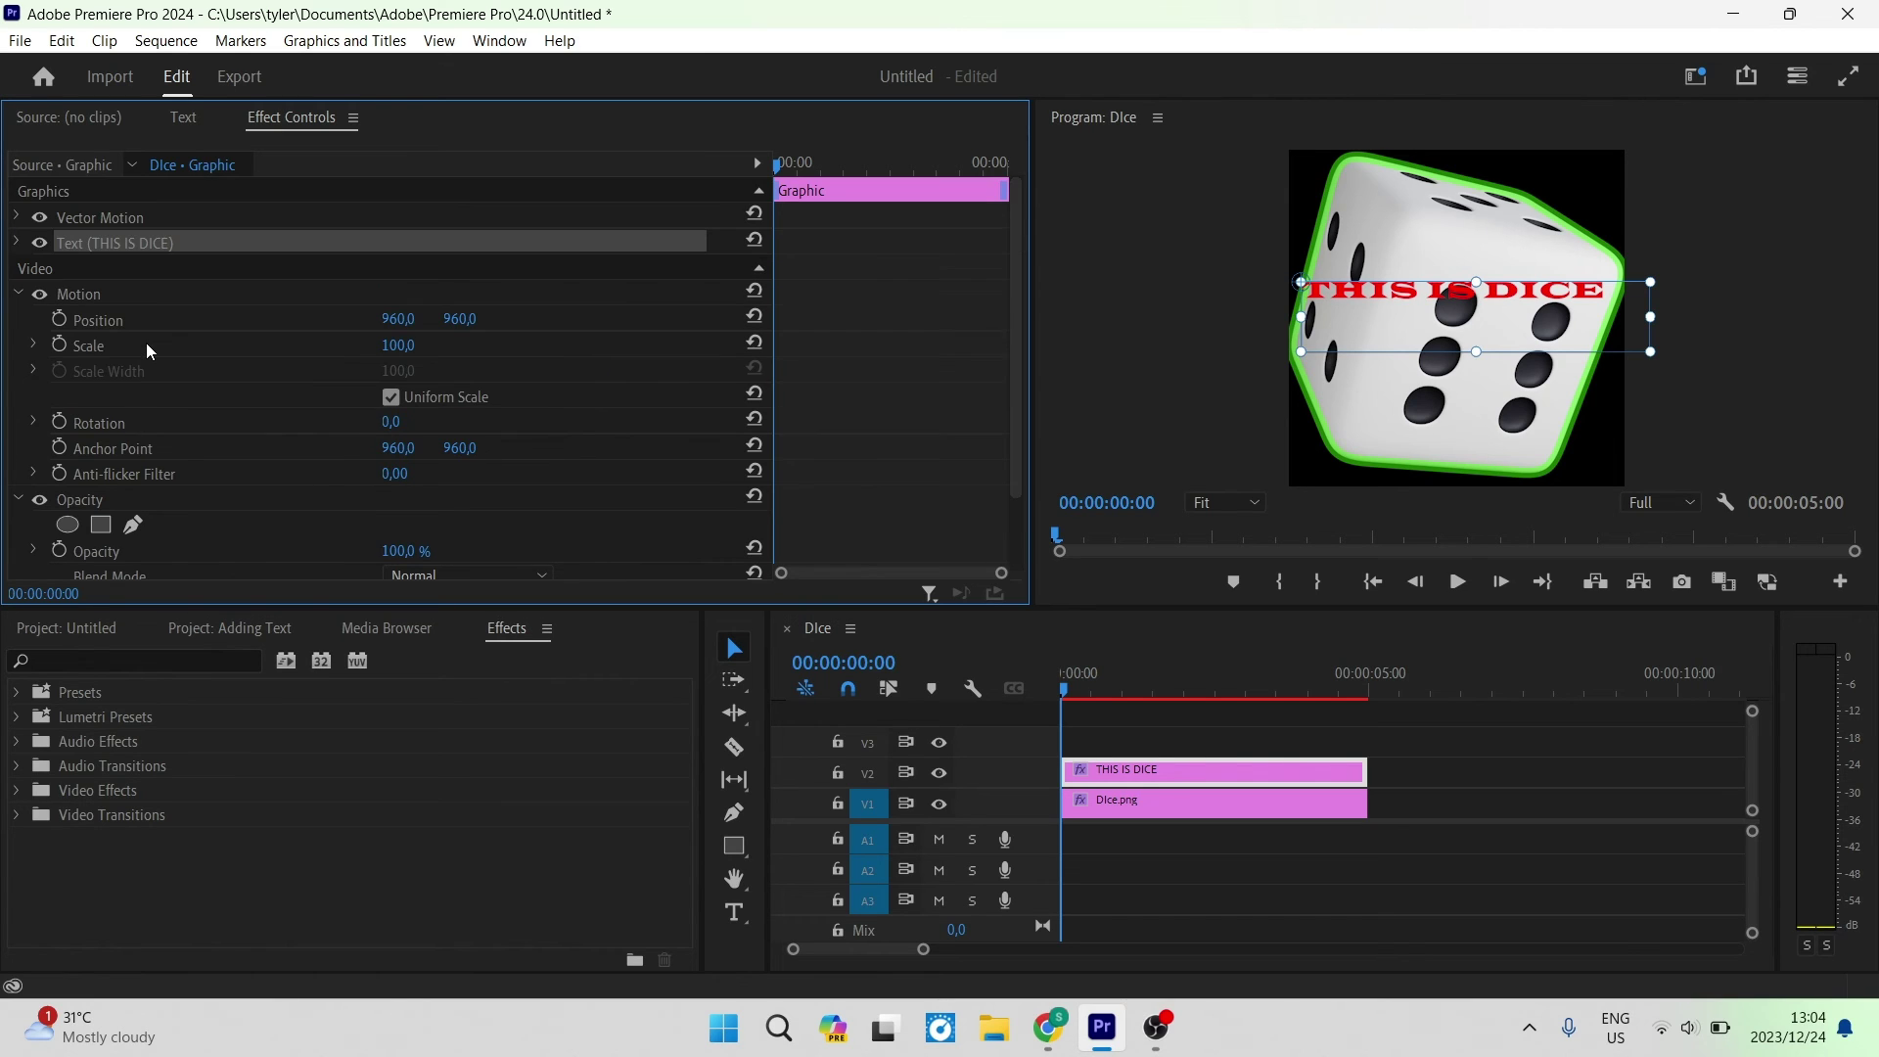
left_click(18, 244)
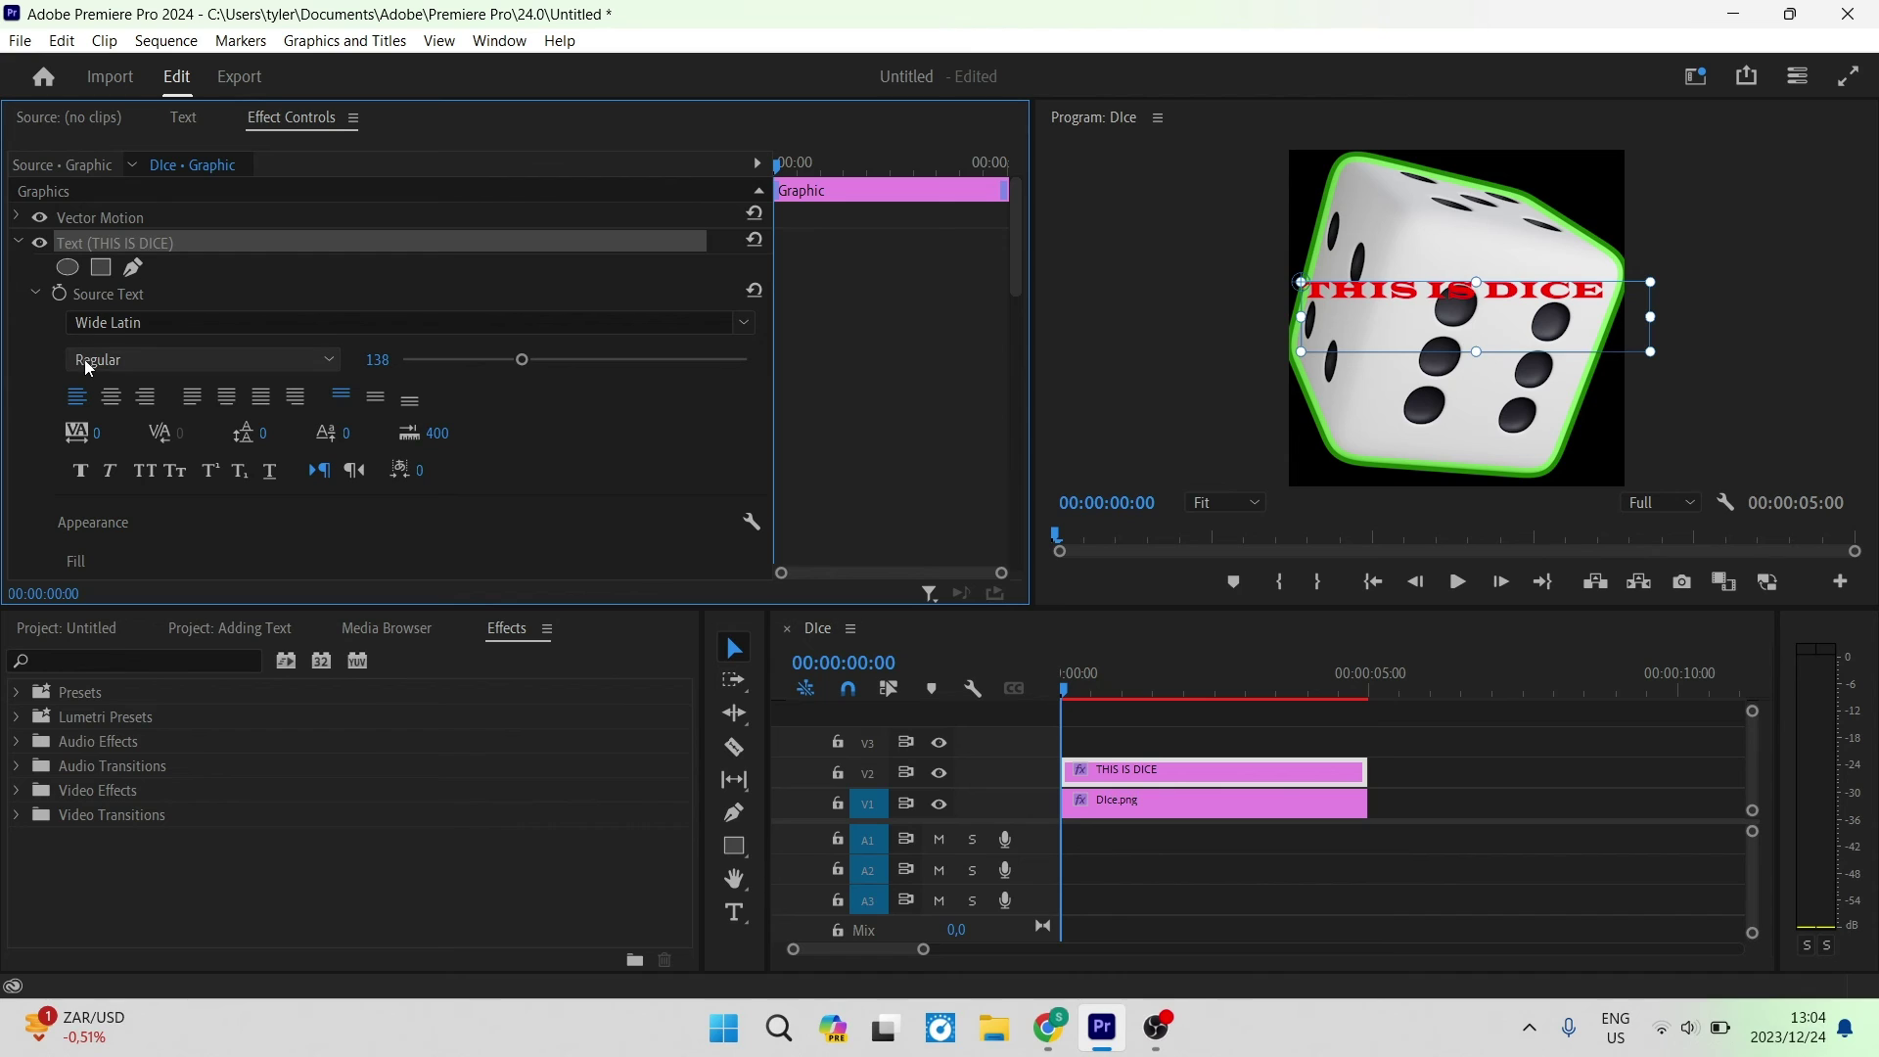
scroll(159, 345, "down", 5)
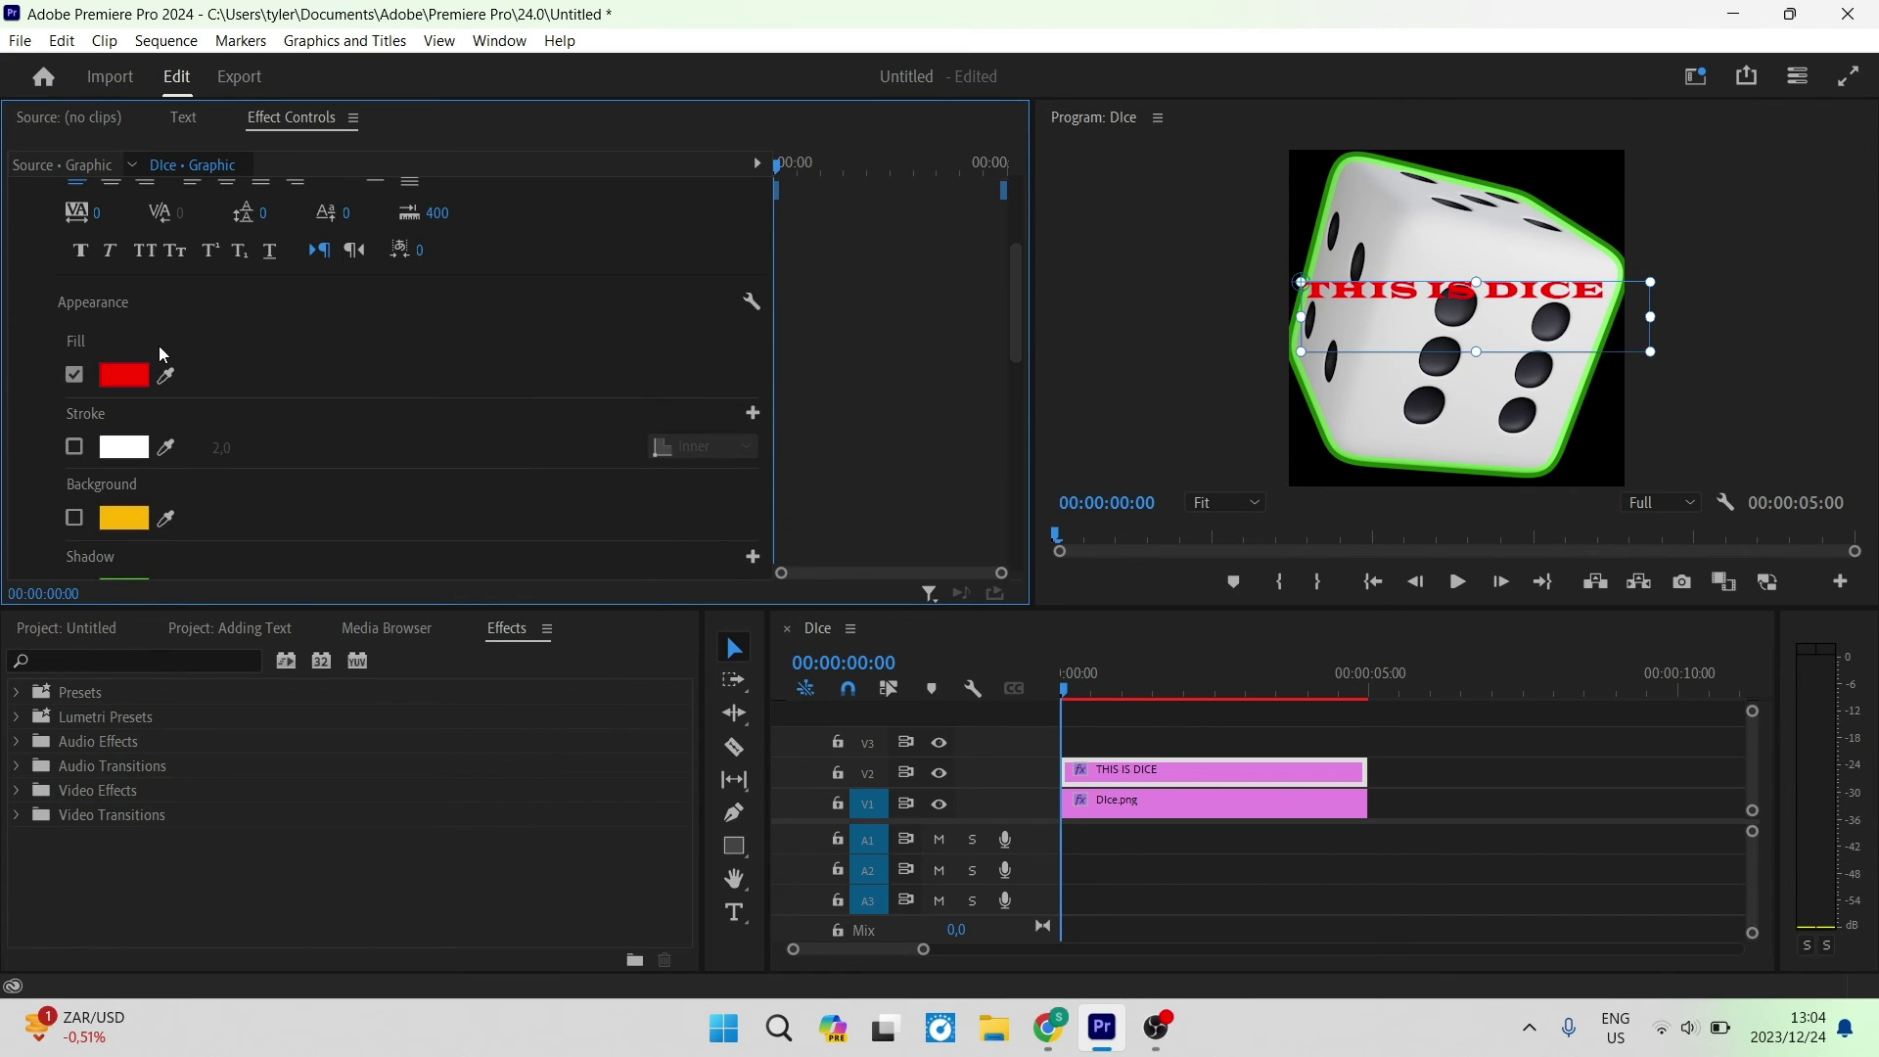
scroll(111, 391, "down", 4)
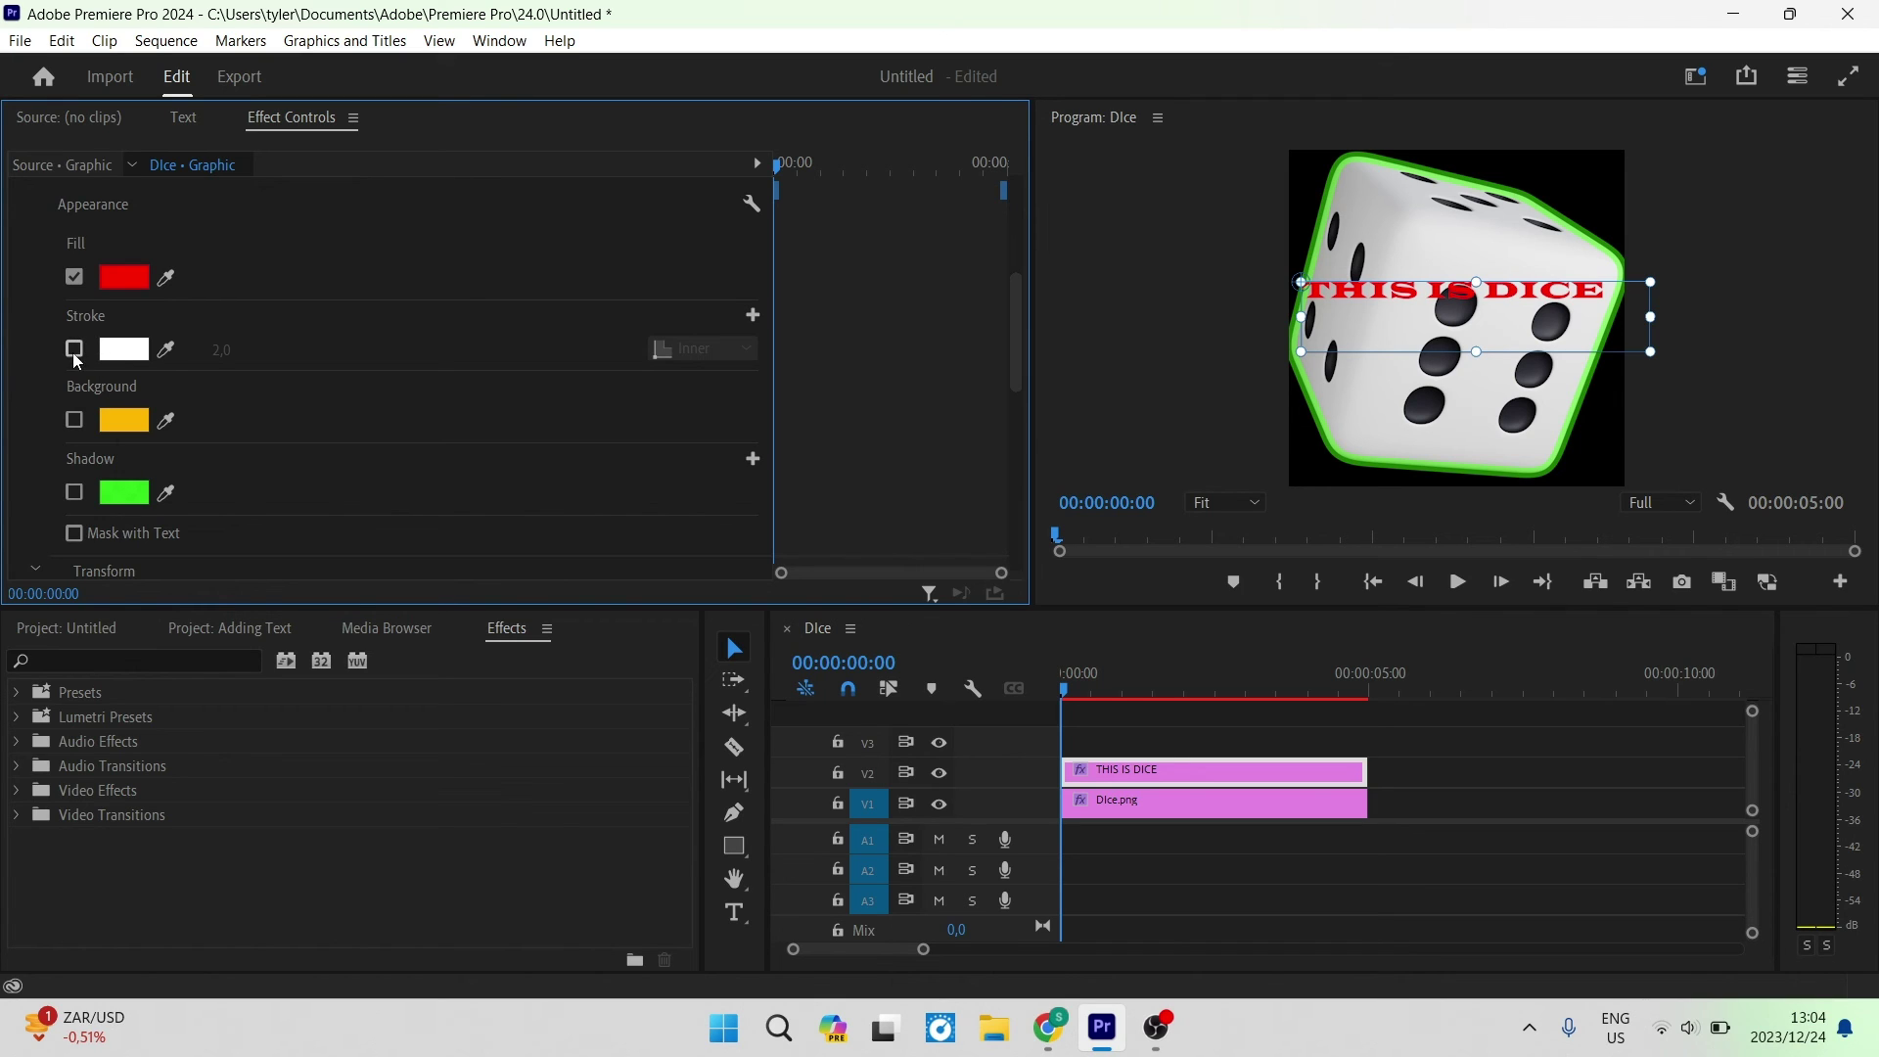
Turn on the title's stroke and set its width to 4.
left_click(74, 349)
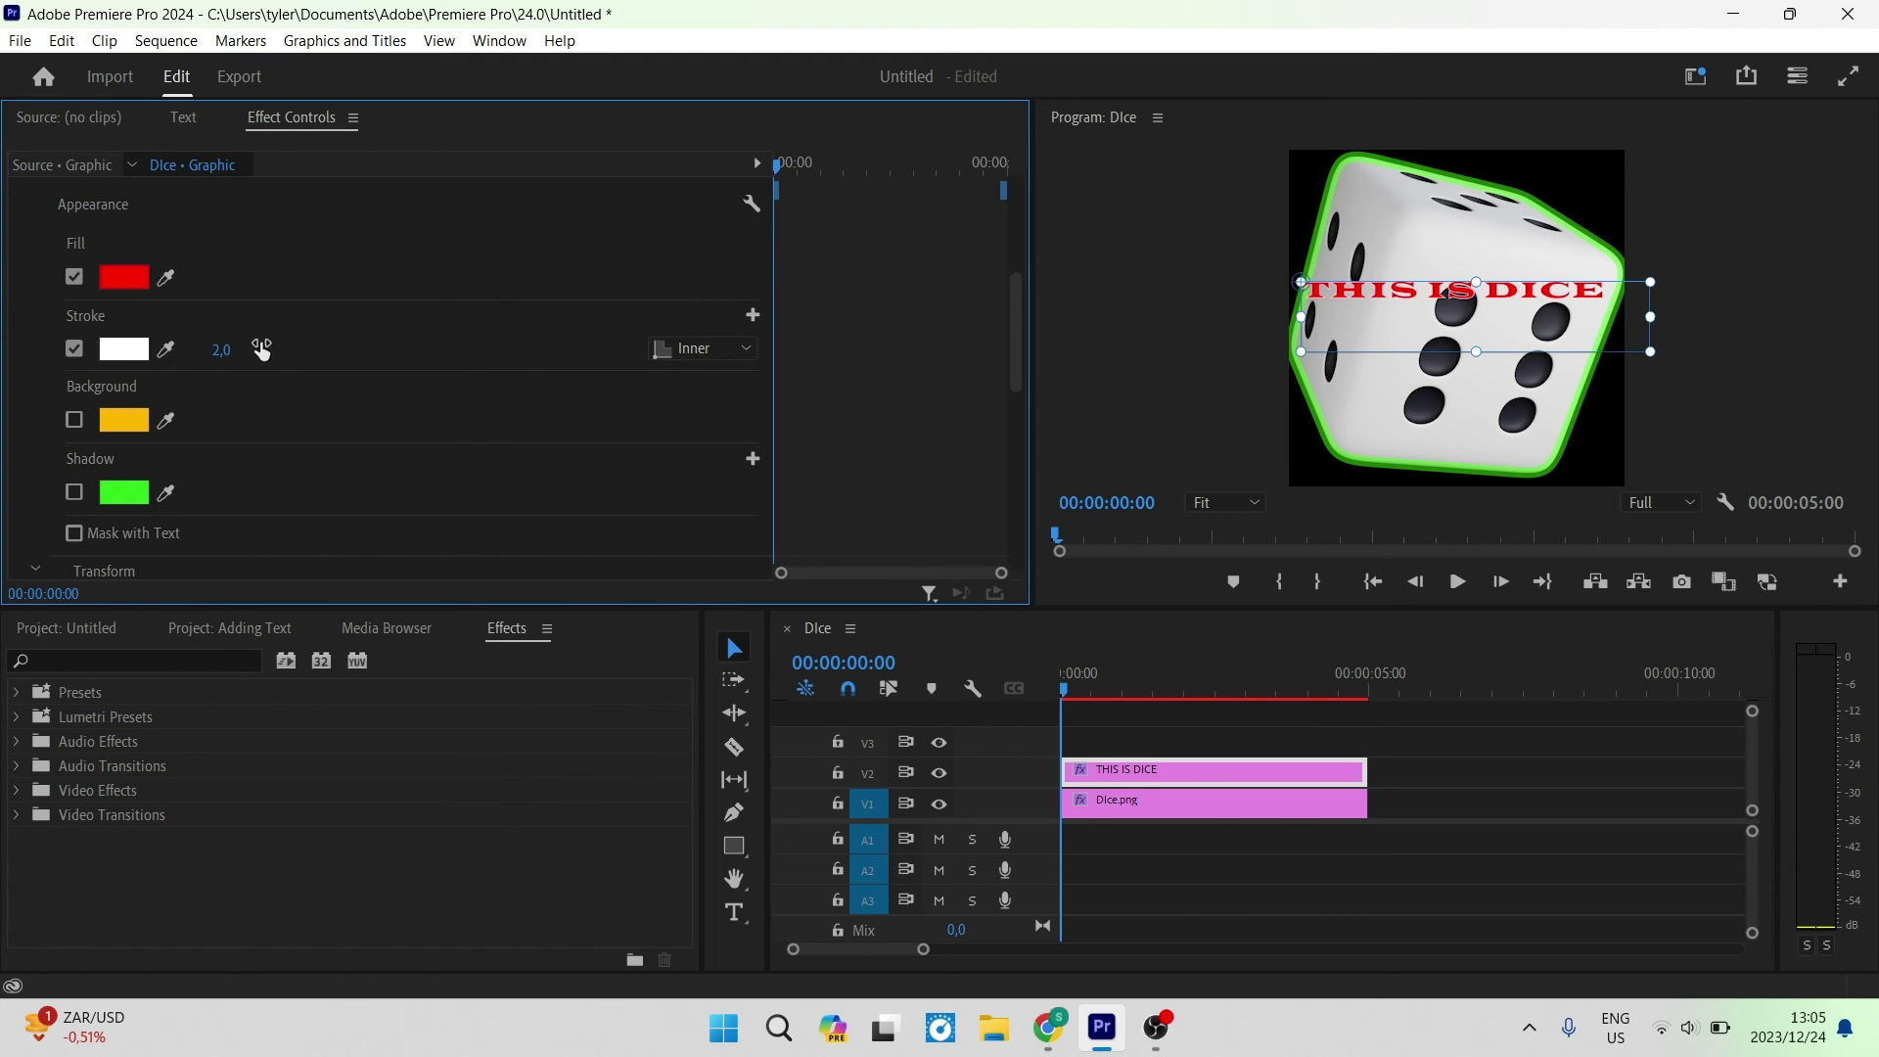
left_click(222, 353)
key("BackSpace")
key("BackSpace")
key("BackSpace")
type("4")
key("Return")
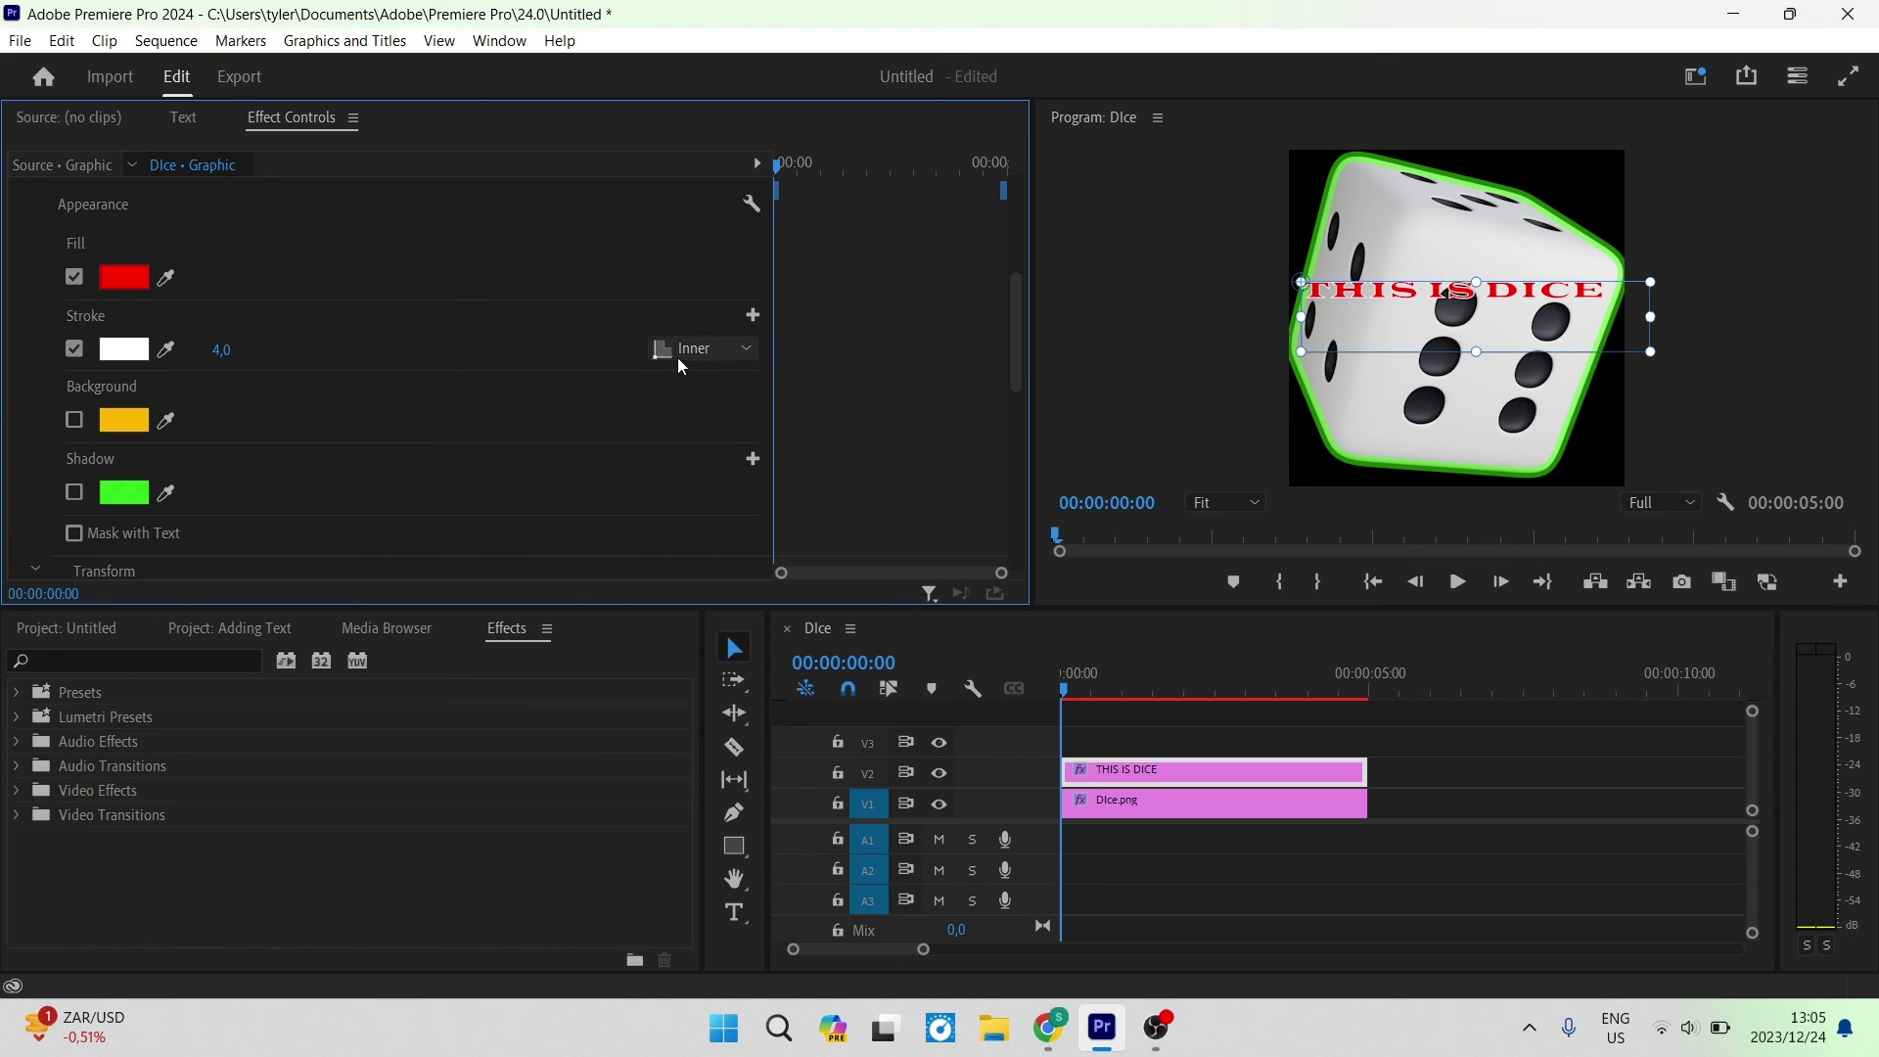
Set the stroke position to Outer and thicken it to 24,0.
left_click(749, 350)
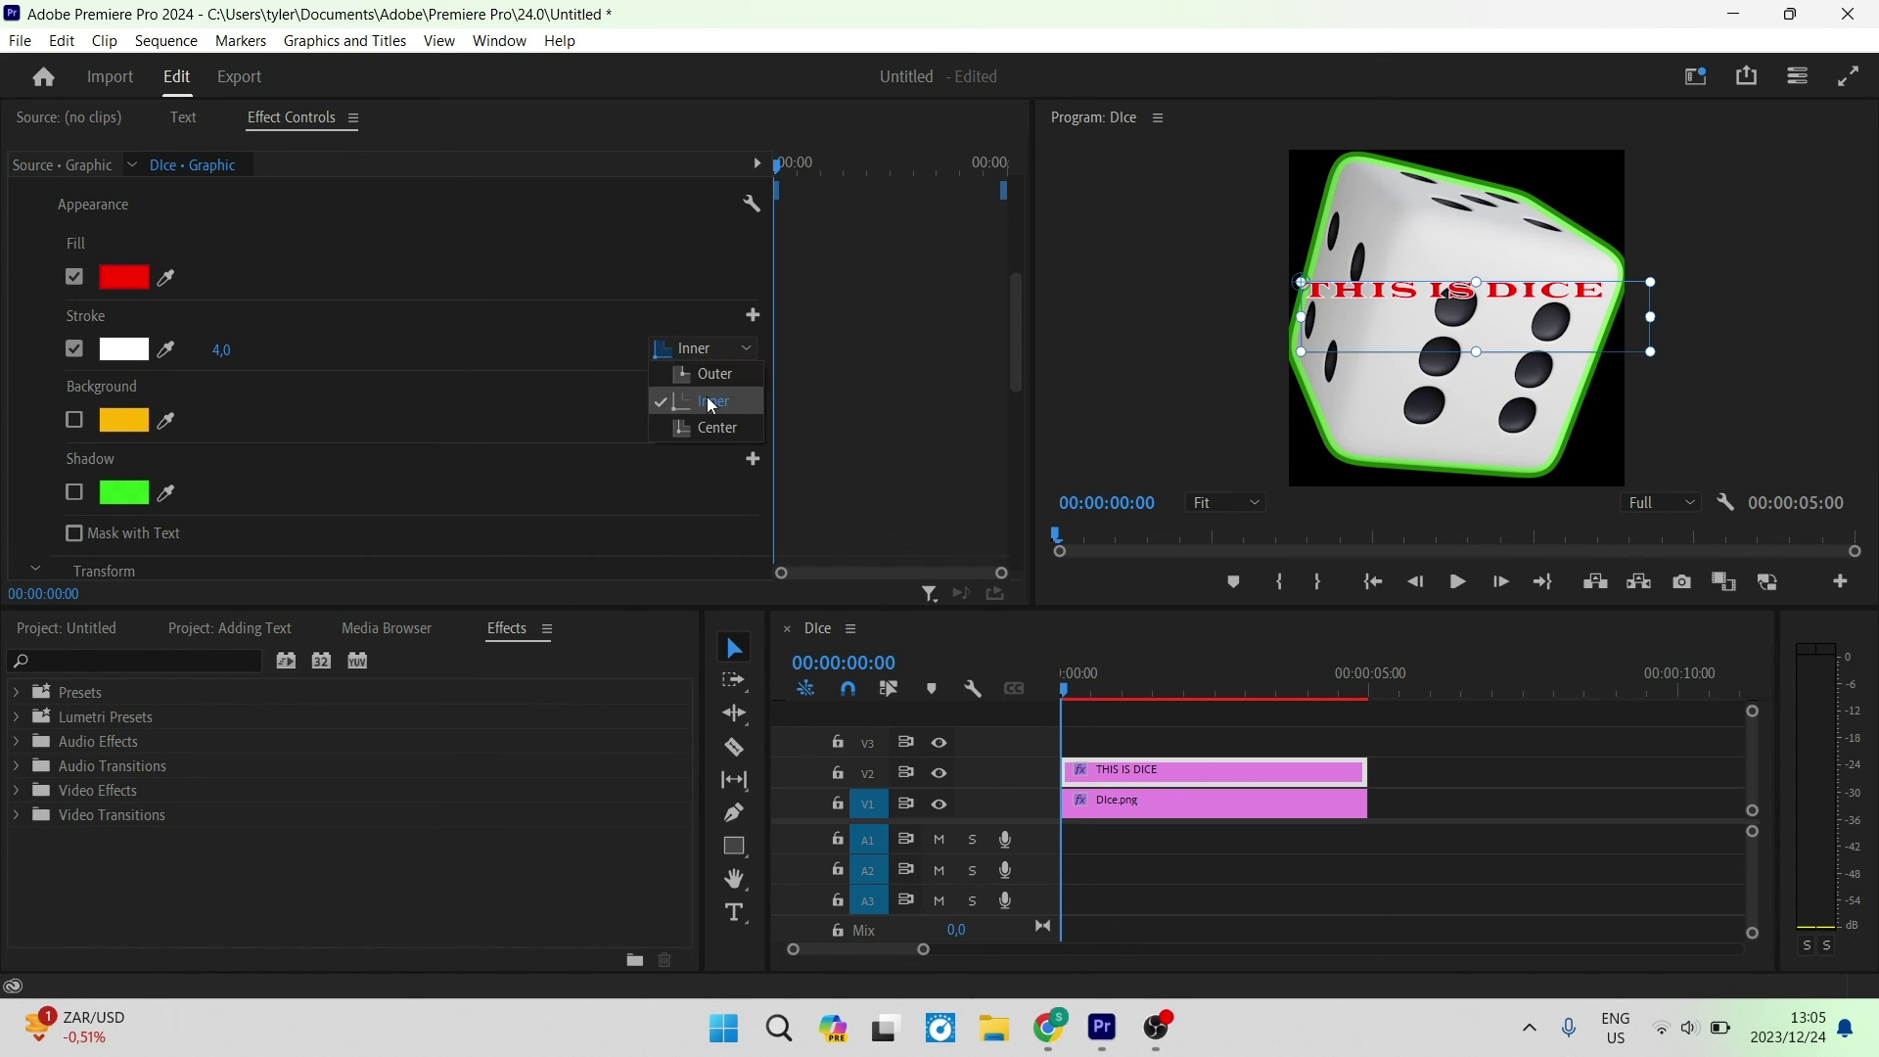
left_click(705, 374)
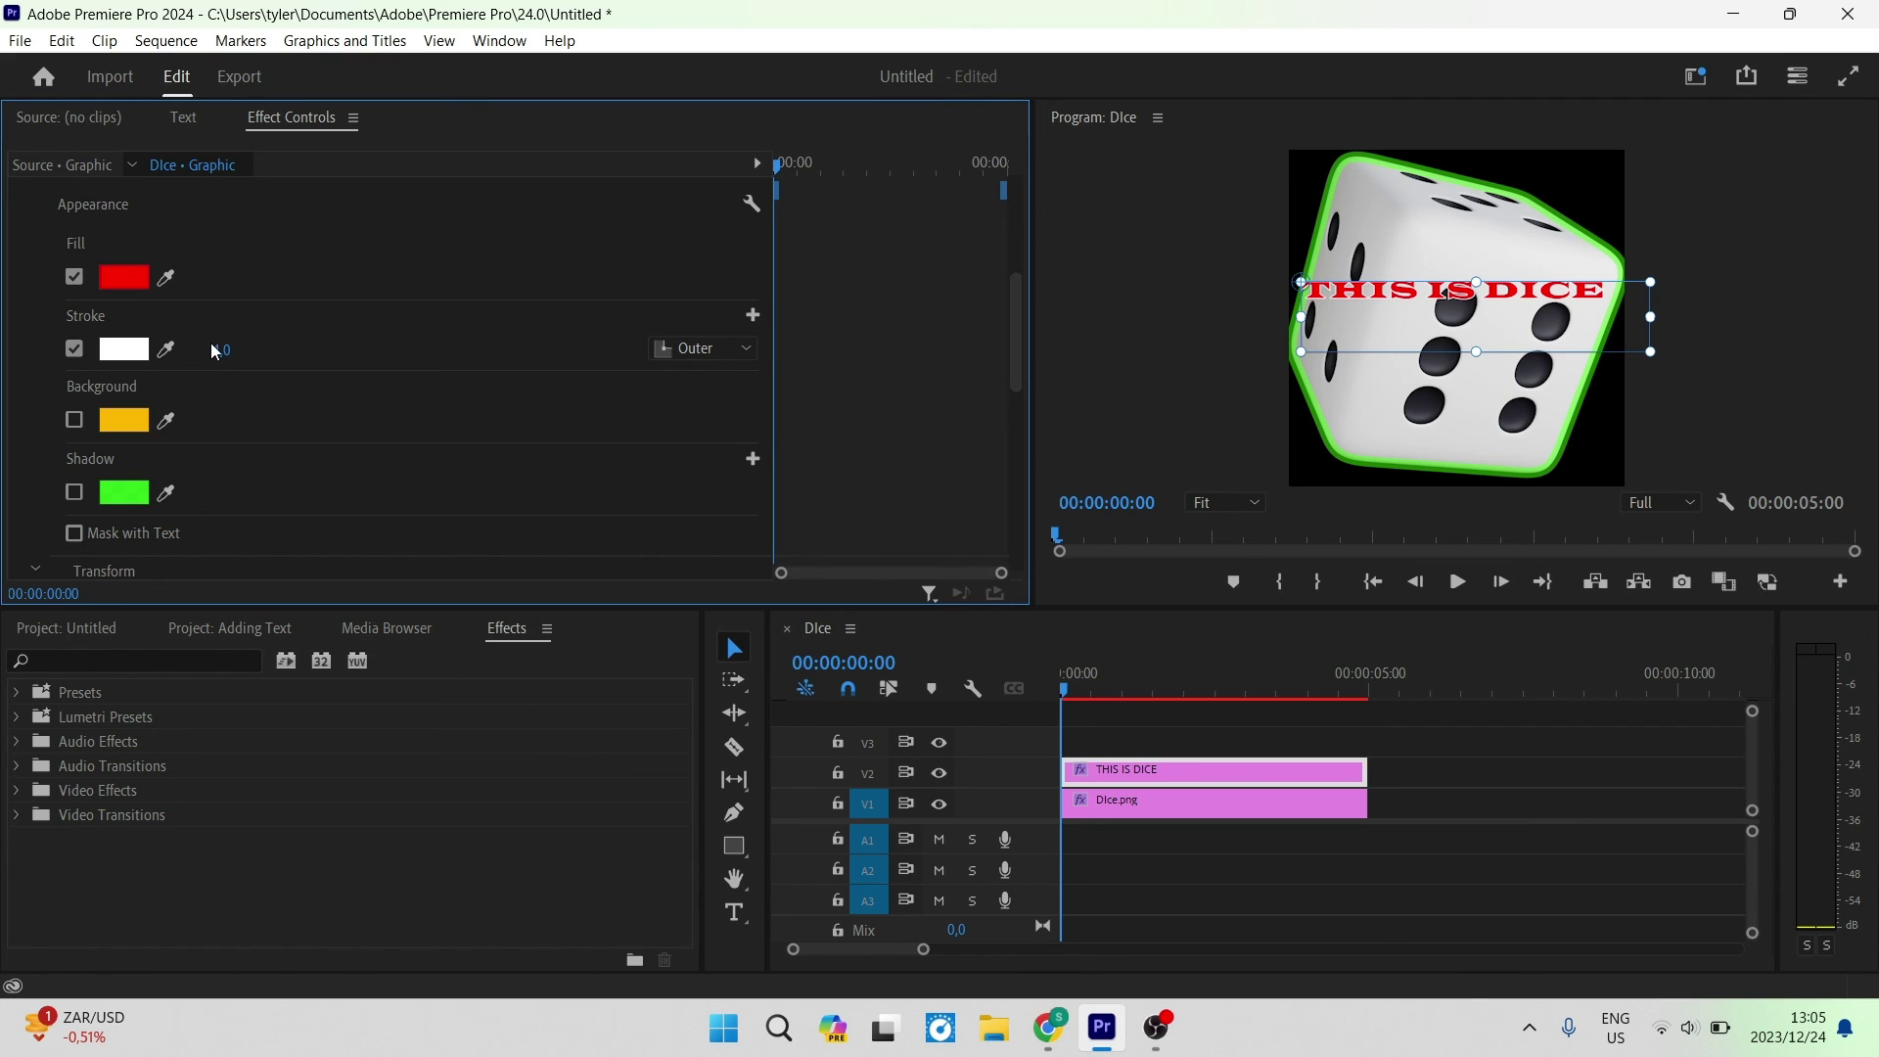
left_click_drag(221, 350, 264, 350)
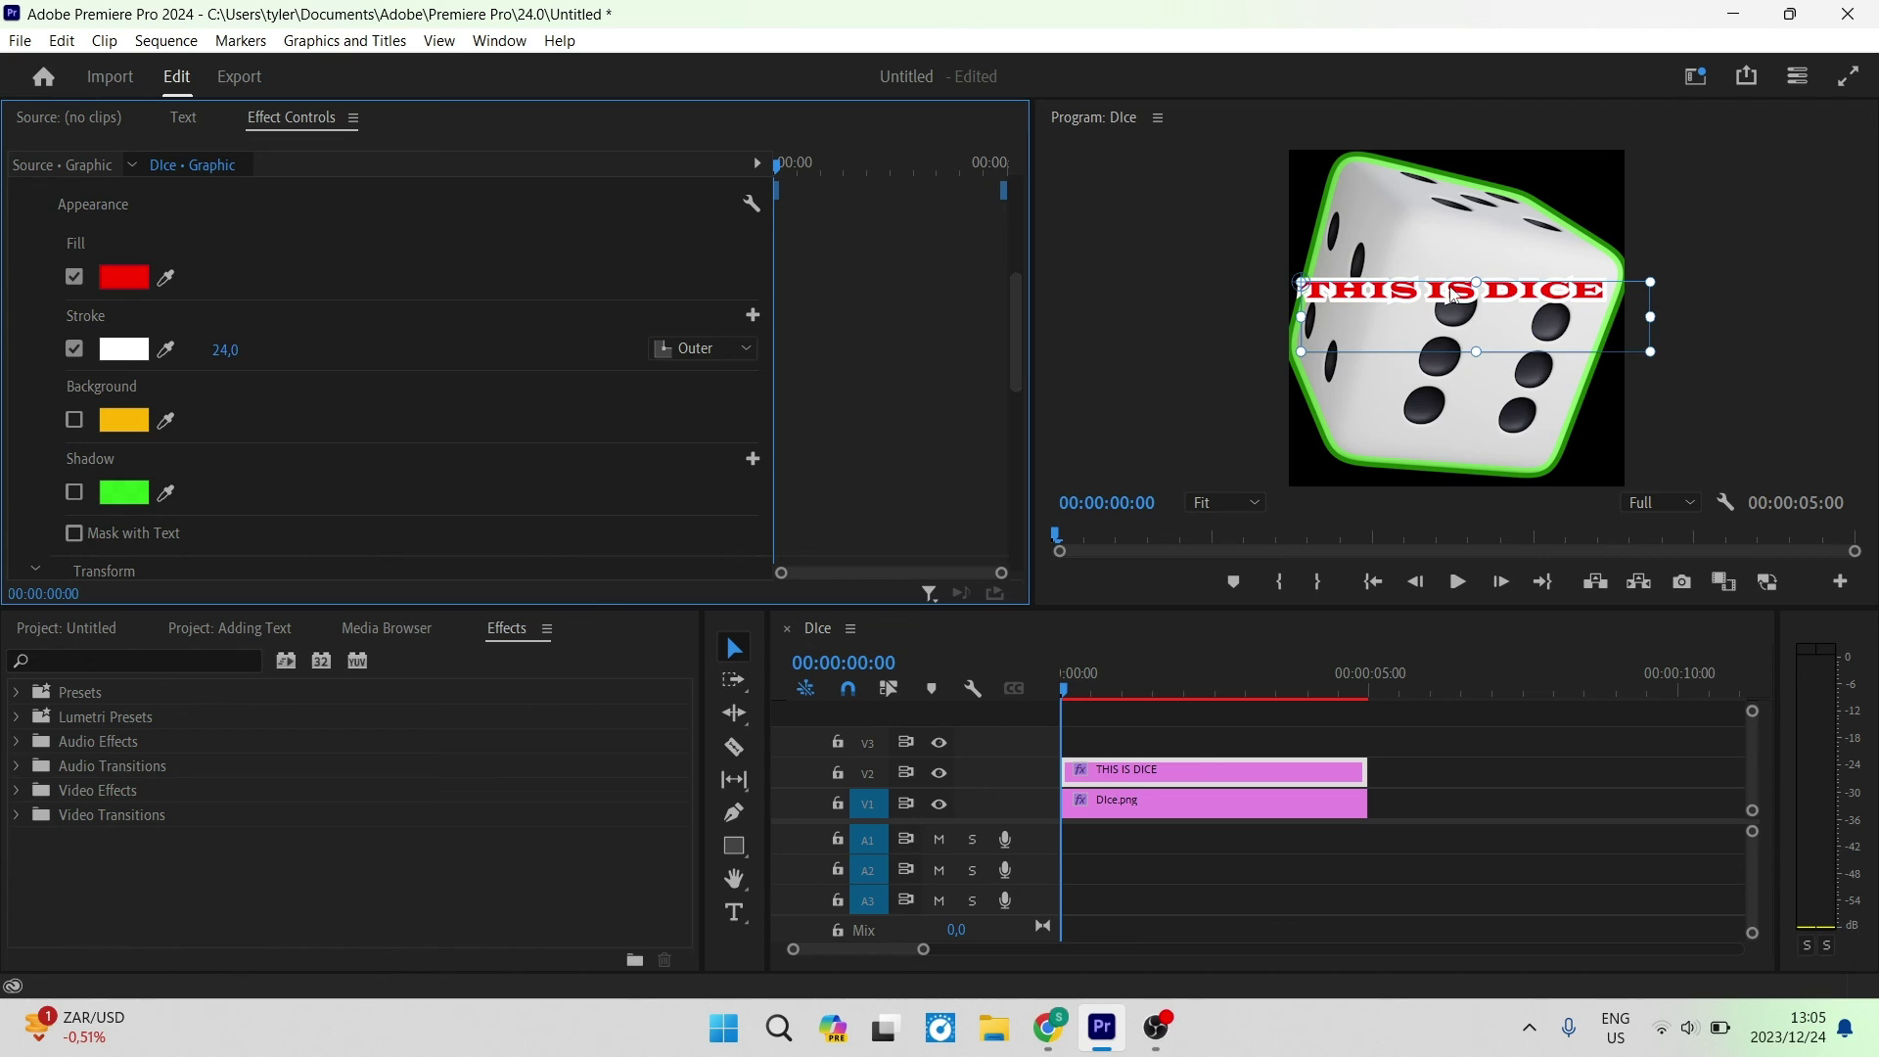